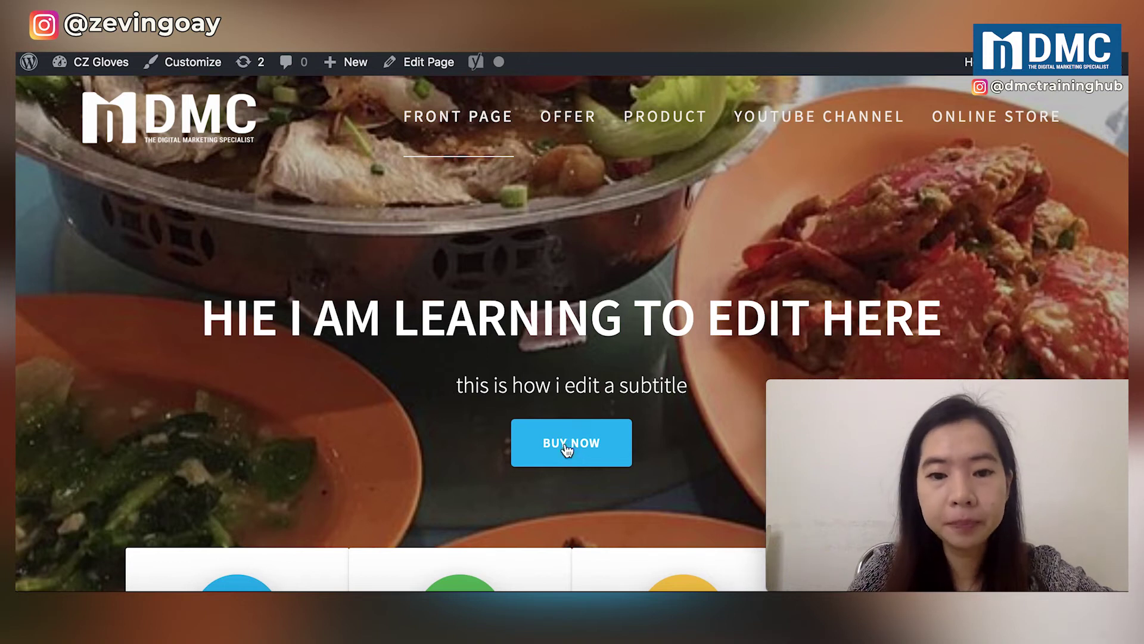
- Test the front page's BUY NOW button and review the page sections between the header and the Say Hello contact form
{"action": "left_click", "coordinate": [571, 444]}
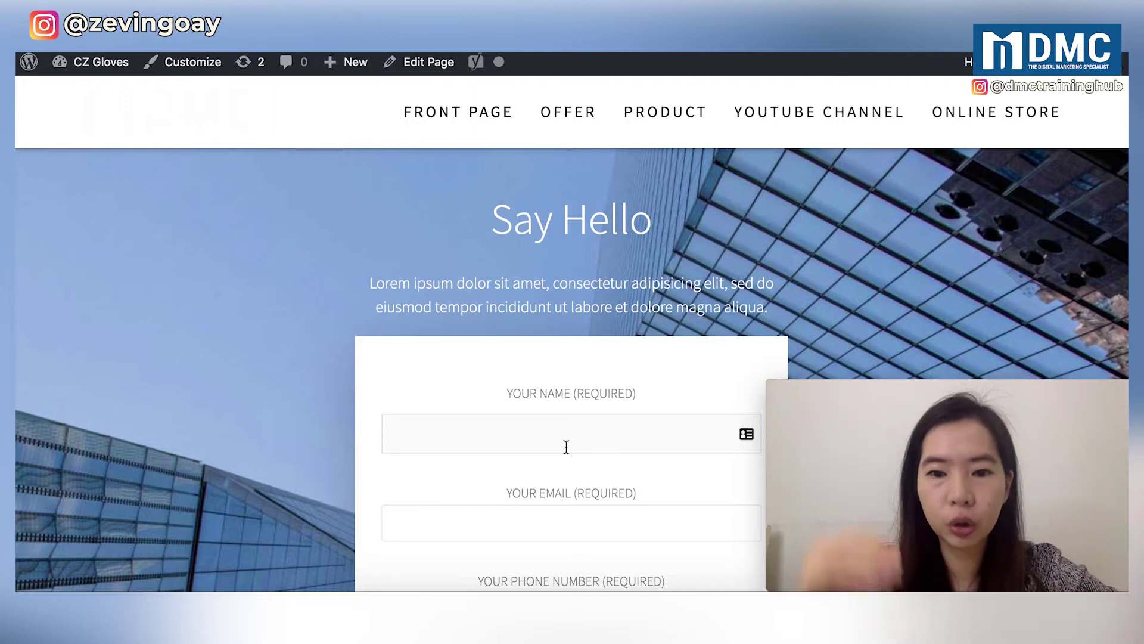
{"action": "scroll", "coordinate": [566, 446], "scroll_direction": "up", "scroll_amount": 2}
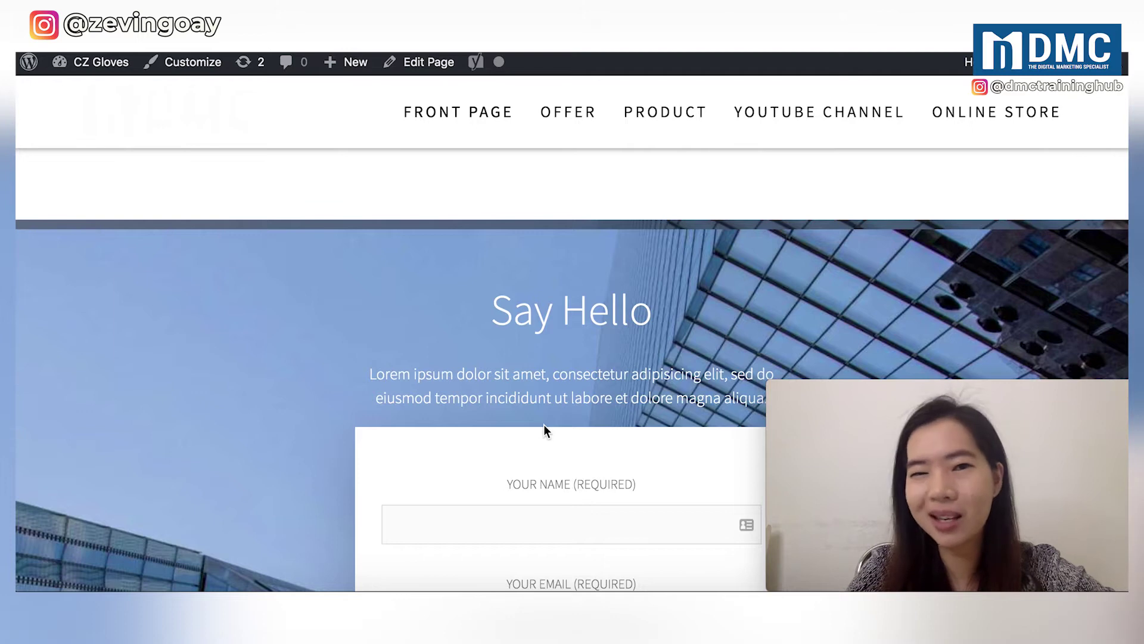
{"action": "scroll", "coordinate": [546, 351], "scroll_direction": "up", "scroll_amount": 3}
{"action": "scroll", "coordinate": [547, 352], "scroll_direction": "up", "scroll_amount": 10}
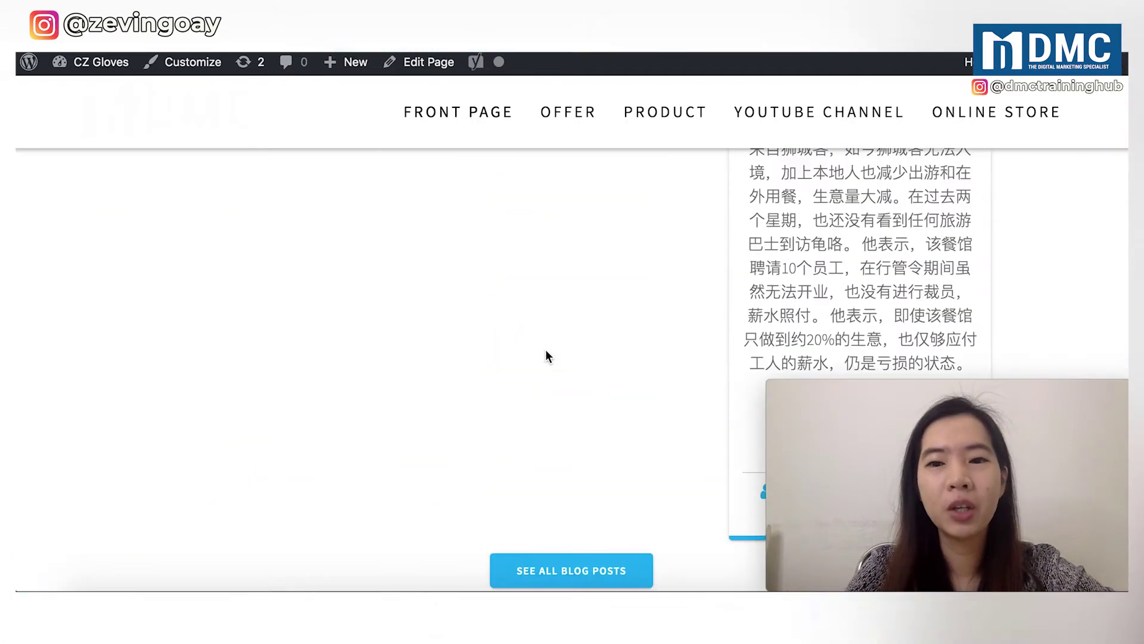
{"action": "scroll", "coordinate": [546, 349], "scroll_direction": "up", "scroll_amount": 10}
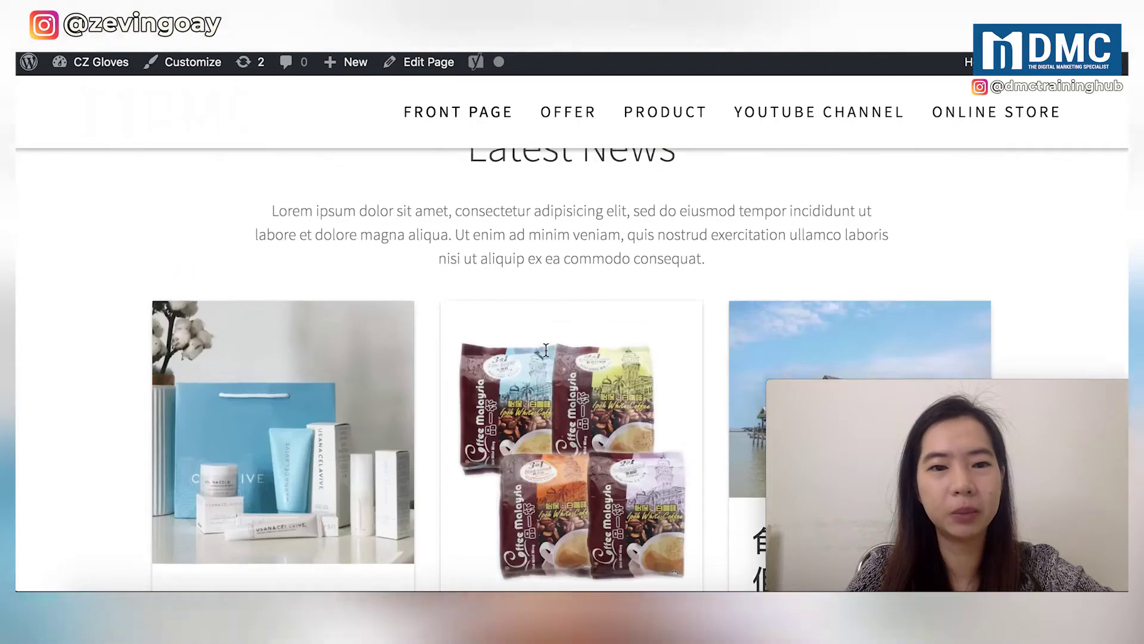
{"action": "scroll", "coordinate": [527, 288], "scroll_direction": "up", "scroll_amount": 10}
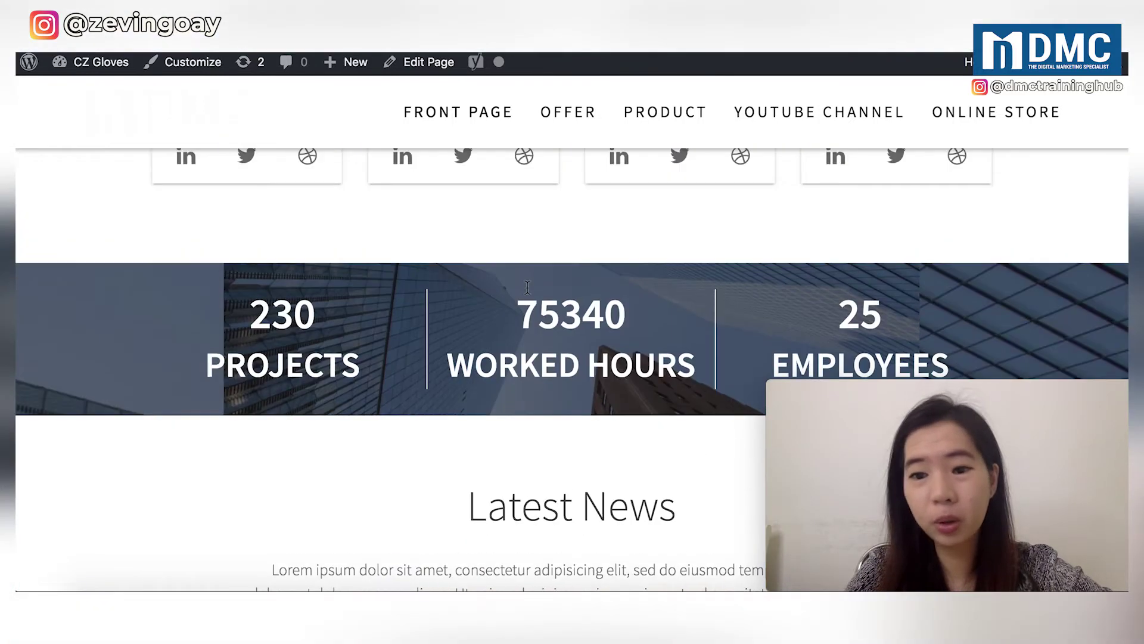
{"action": "scroll", "coordinate": [527, 287], "scroll_direction": "up", "scroll_amount": 1}
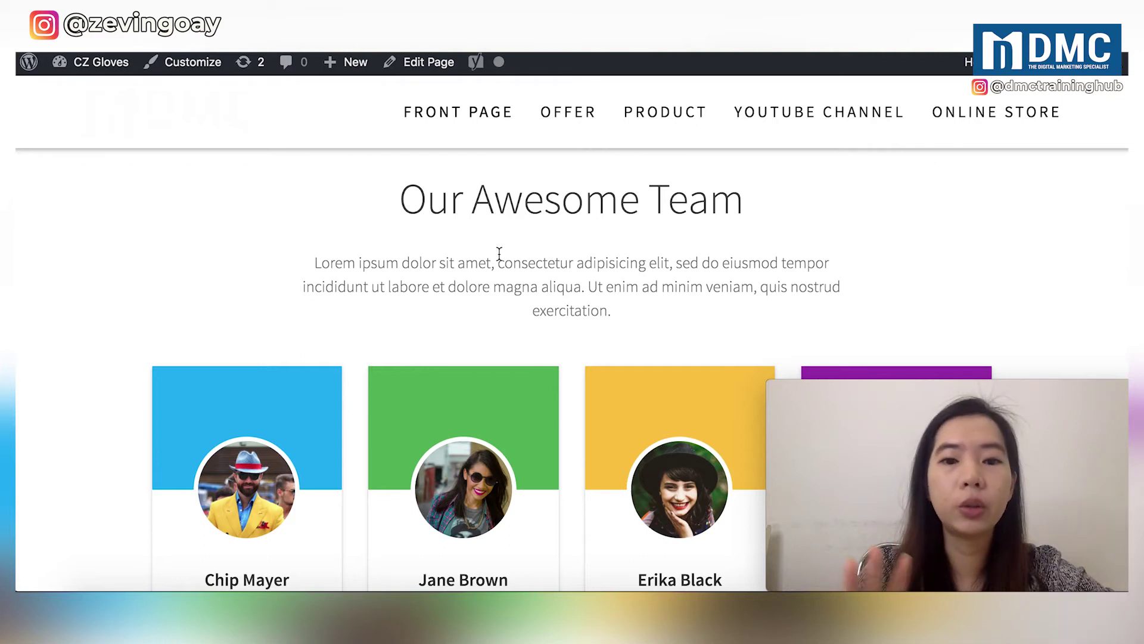
{"action": "scroll", "coordinate": [499, 252], "scroll_direction": "up", "scroll_amount": 15}
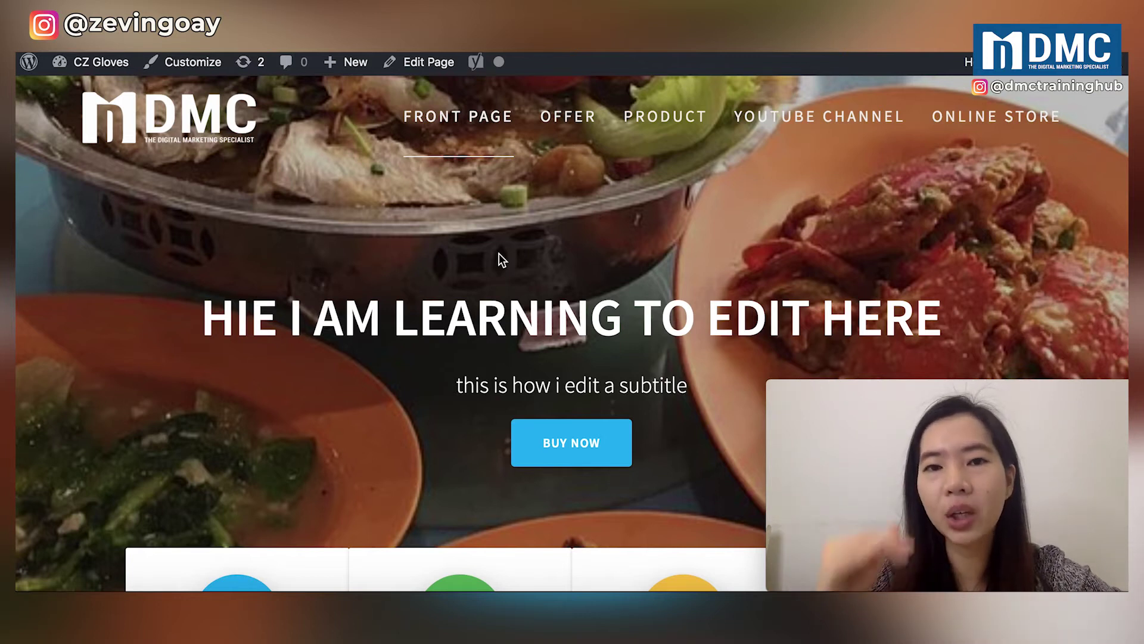
{"action": "left_click", "coordinate": [565, 447]}
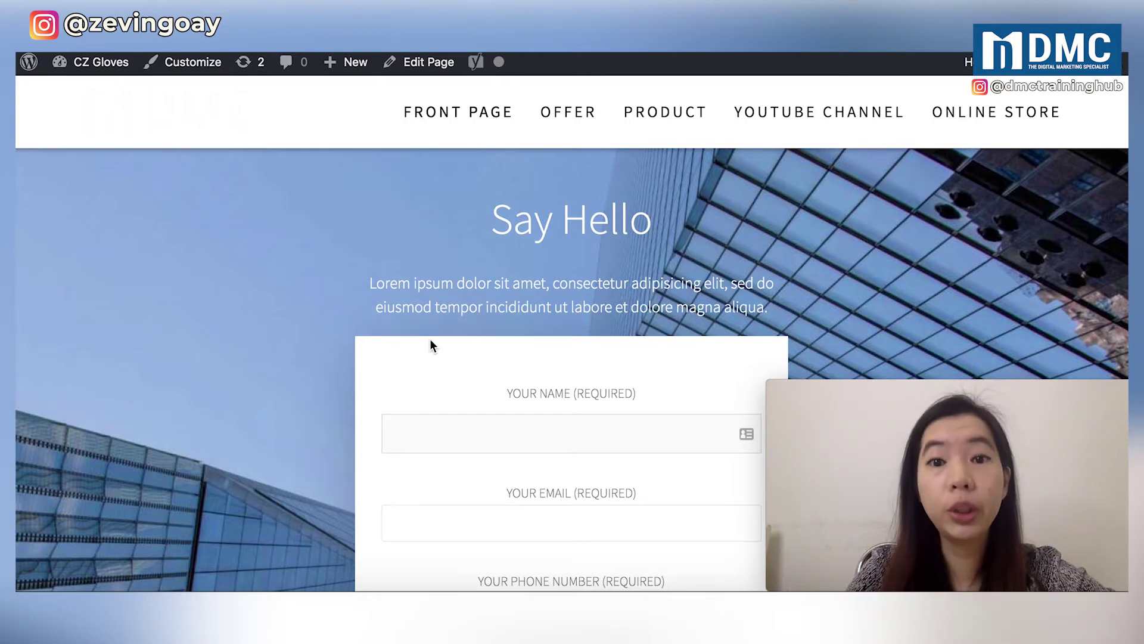
{"action": "scroll", "coordinate": [430, 339], "scroll_direction": "up", "scroll_amount": 1}
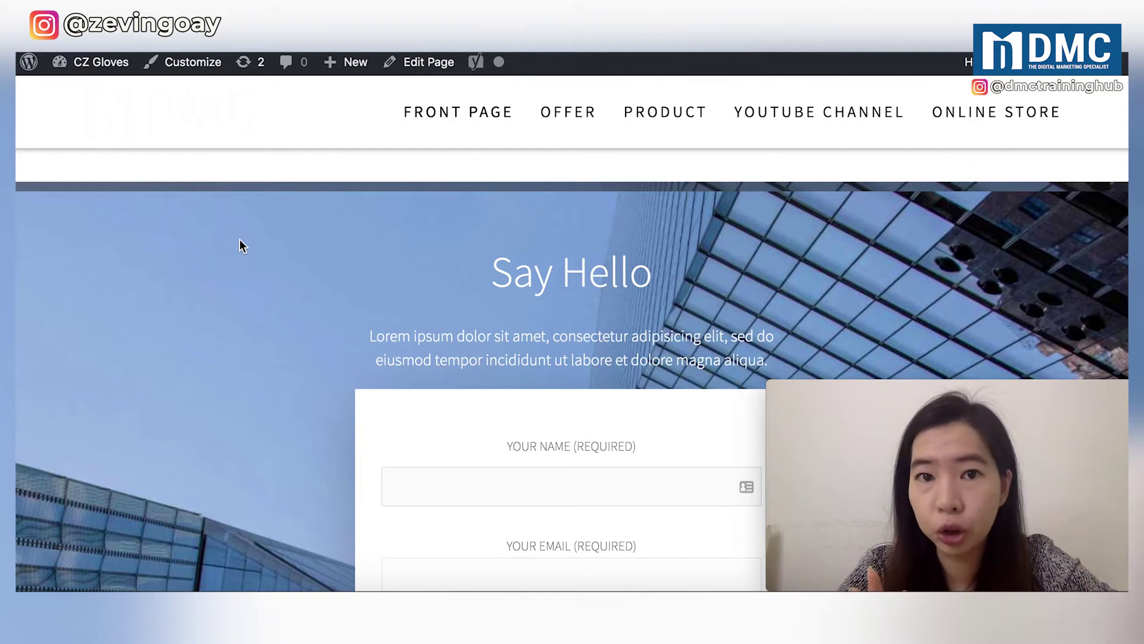
- Go to the WordPress dashboard and open the site's Customizer from the Appearance options
{"action": "left_click", "coordinate": [177, 74]}
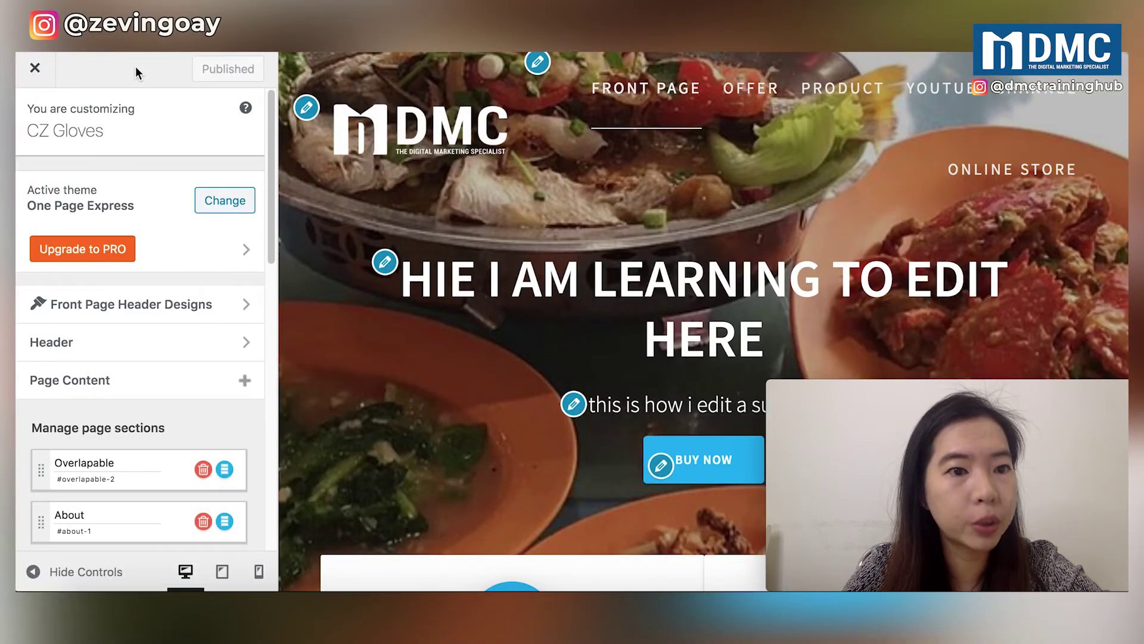
{"action": "left_click", "coordinate": [35, 70]}
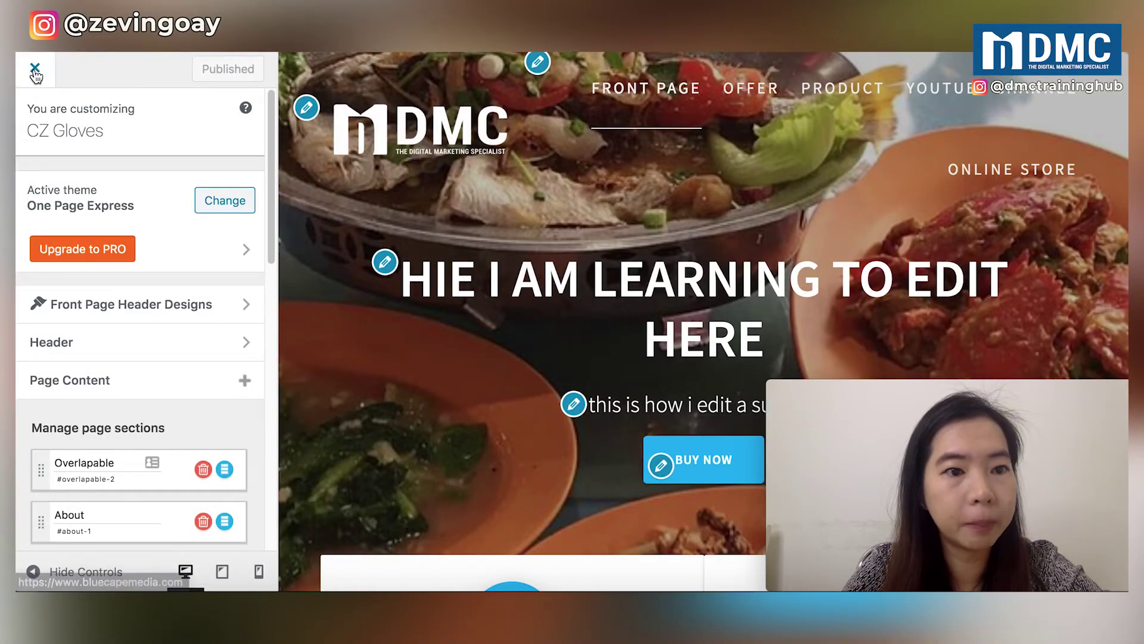
{"action": "mouse_move", "coordinate": [86, 67]}
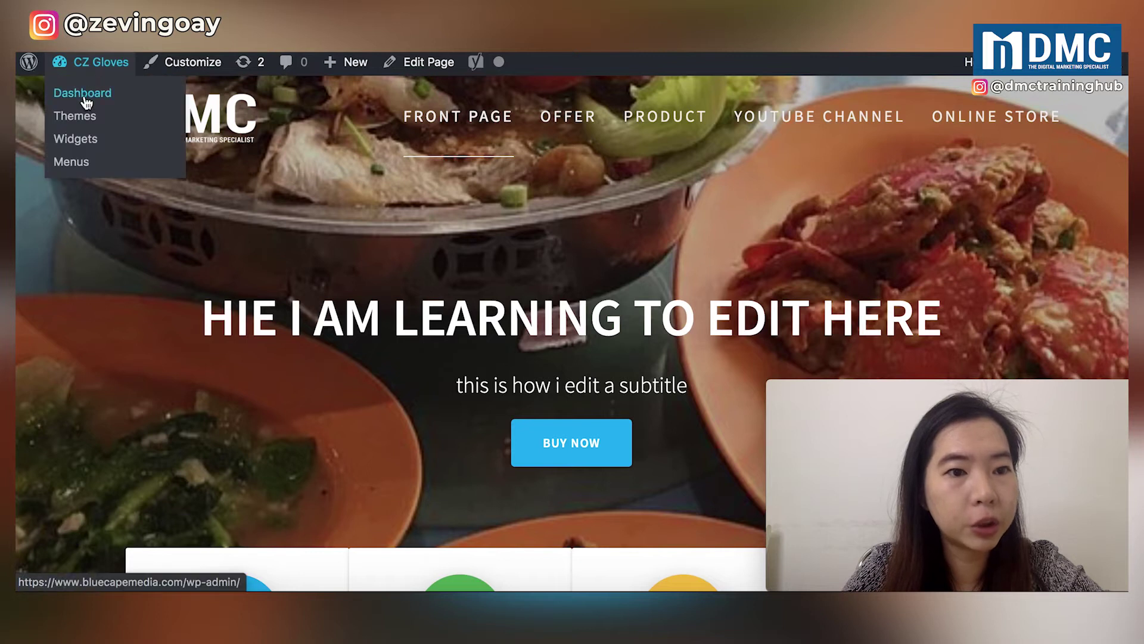
{"action": "left_click", "coordinate": [86, 103]}
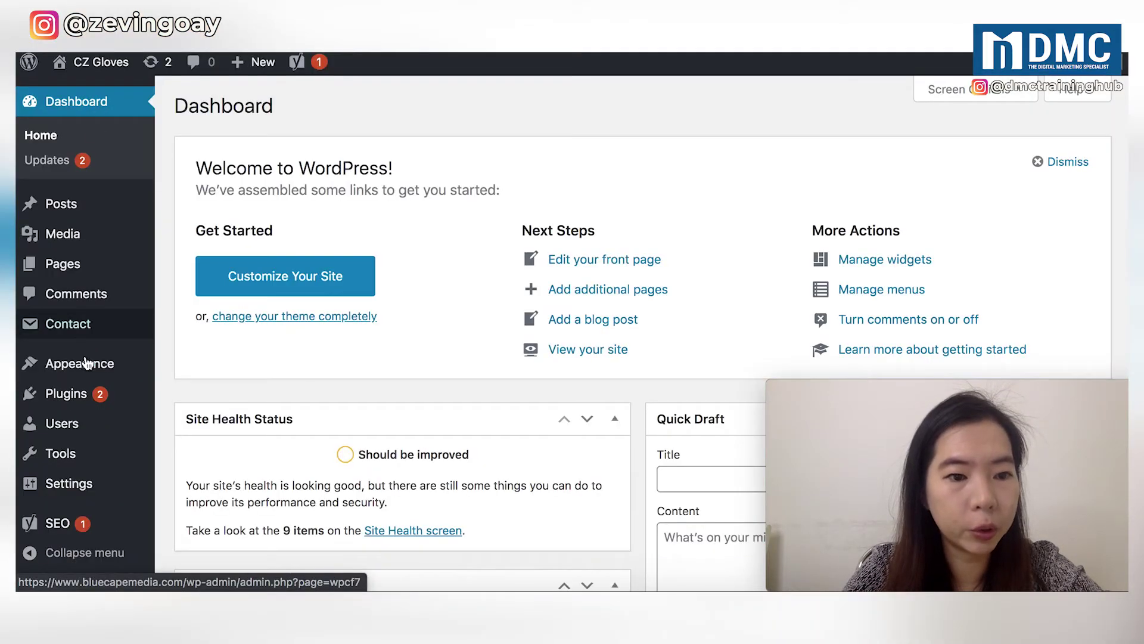
{"action": "mouse_move", "coordinate": [89, 366]}
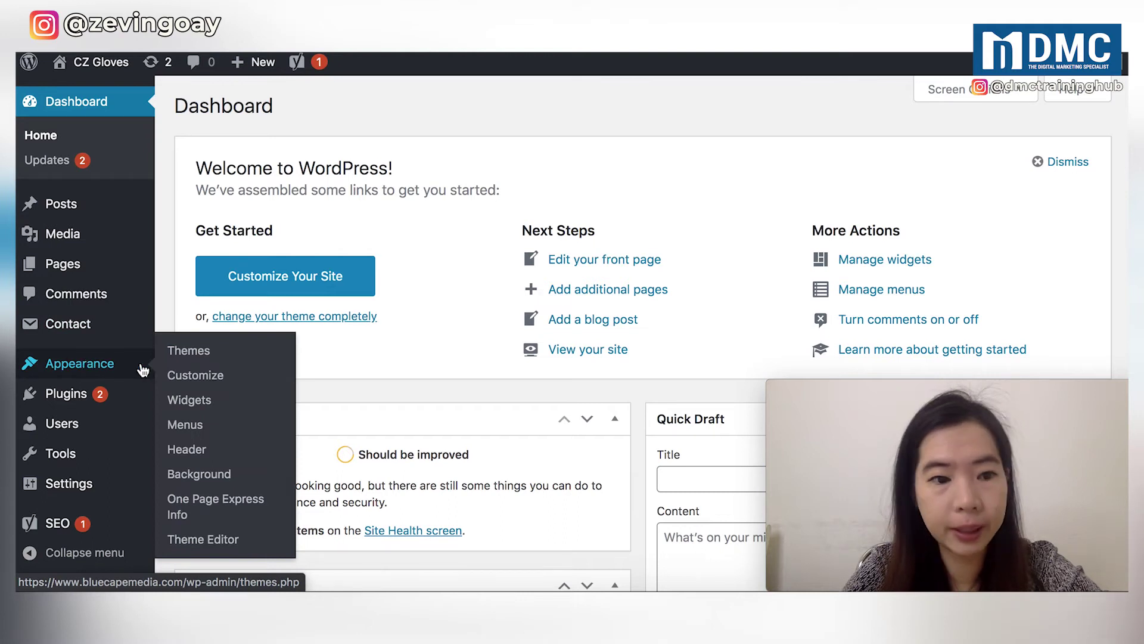
{"action": "left_click", "coordinate": [174, 377]}
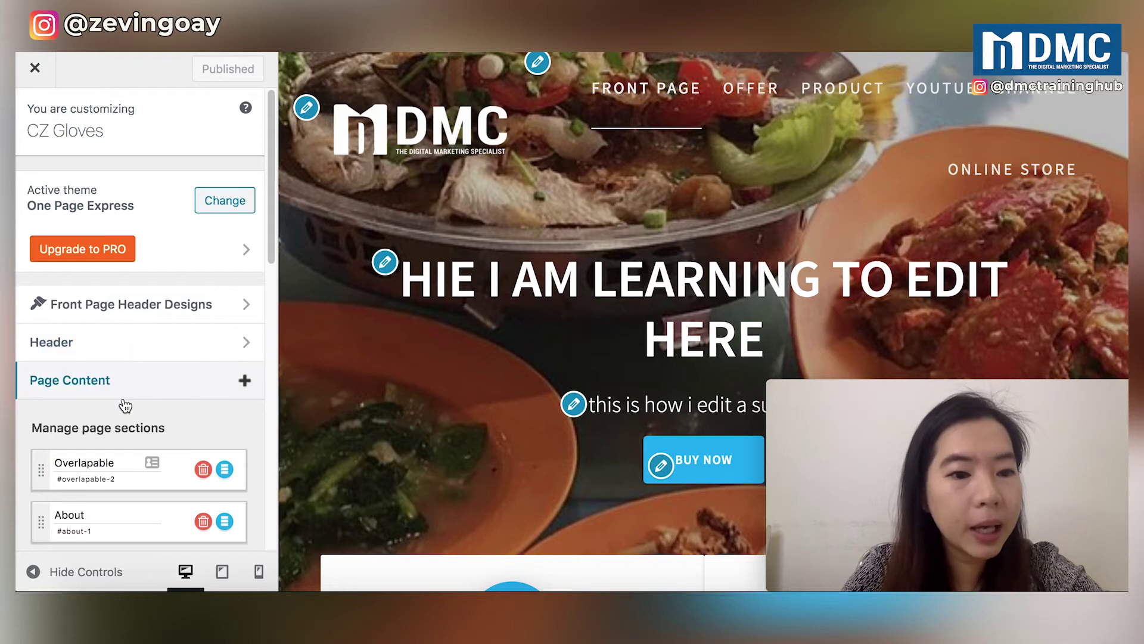
- Look through the page sections under Page Content and preview the Overlapable section
{"action": "scroll", "coordinate": [126, 406], "scroll_direction": "down", "scroll_amount": 4}
{"action": "scroll", "coordinate": [125, 405], "scroll_direction": "down", "scroll_amount": 3}
{"action": "scroll", "coordinate": [314, 393], "scroll_direction": "down", "scroll_amount": 2}
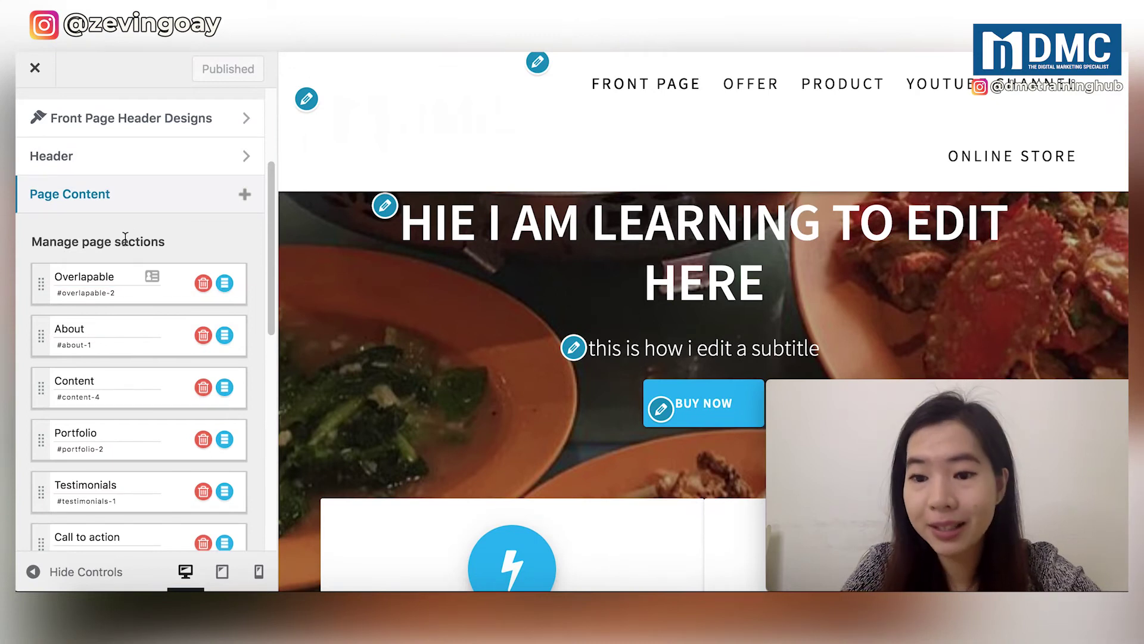
{"action": "scroll", "coordinate": [345, 285], "scroll_direction": "up", "scroll_amount": 2}
{"action": "left_click", "coordinate": [87, 277]}
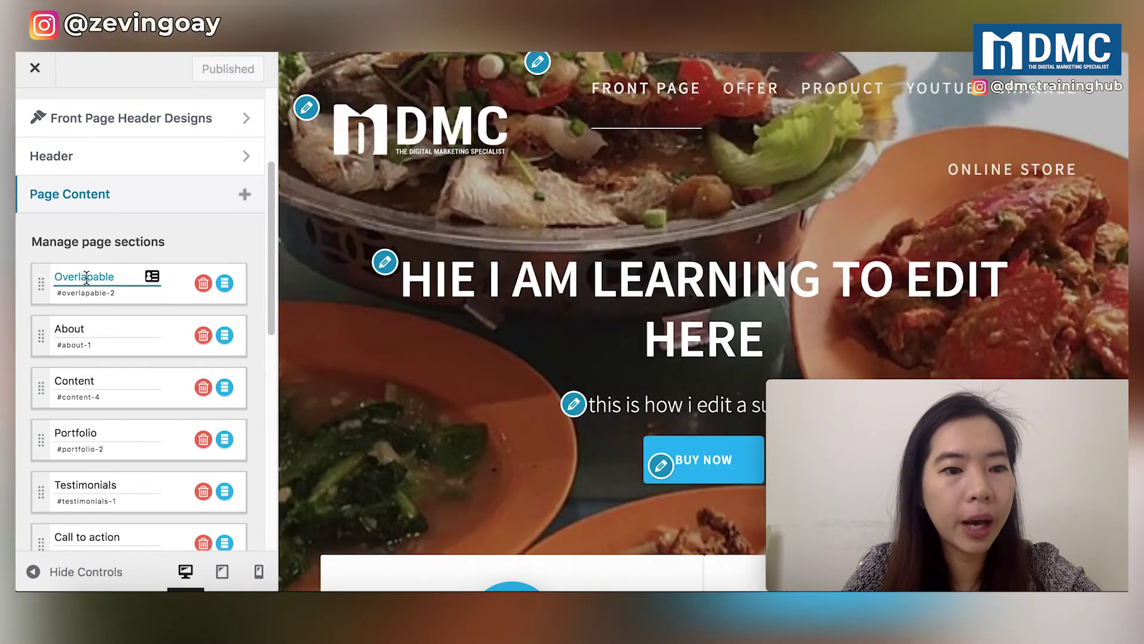
{"action": "left_click", "coordinate": [41, 282]}
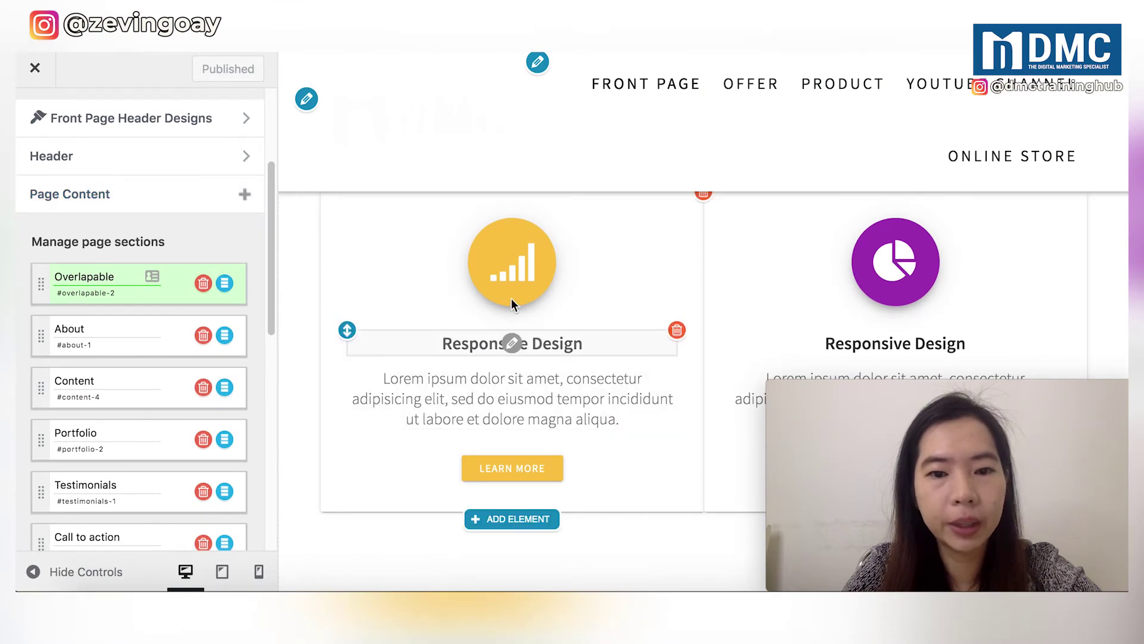
{"action": "scroll", "coordinate": [511, 304], "scroll_direction": "up", "scroll_amount": 8}
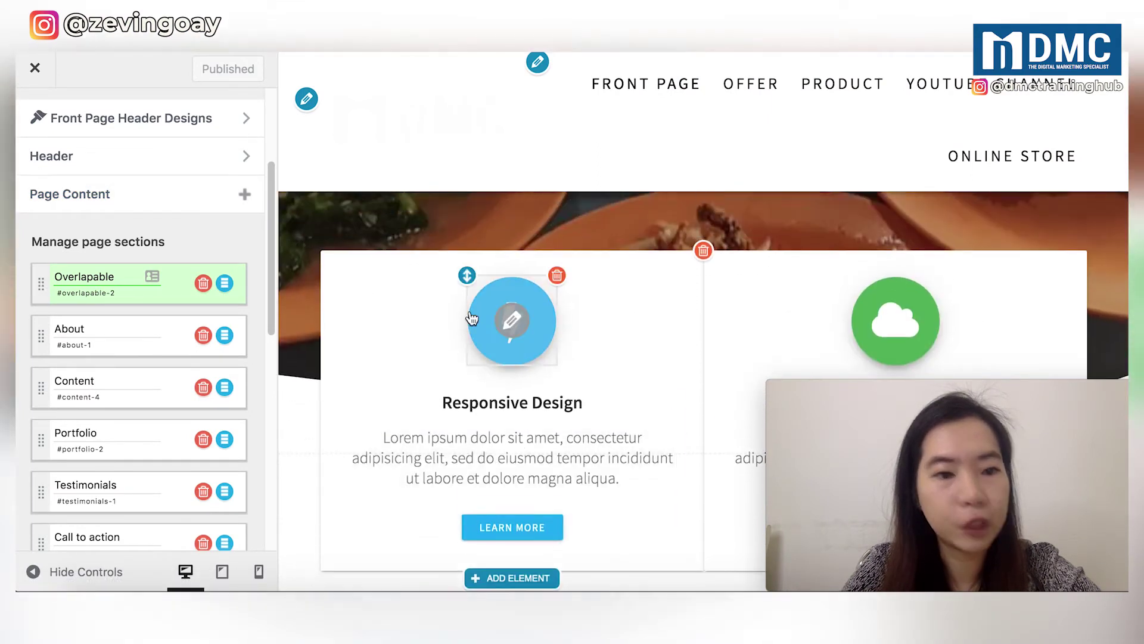
- Preview the first About section and the Contact section from the list of page sections
{"action": "left_click", "coordinate": [39, 341]}
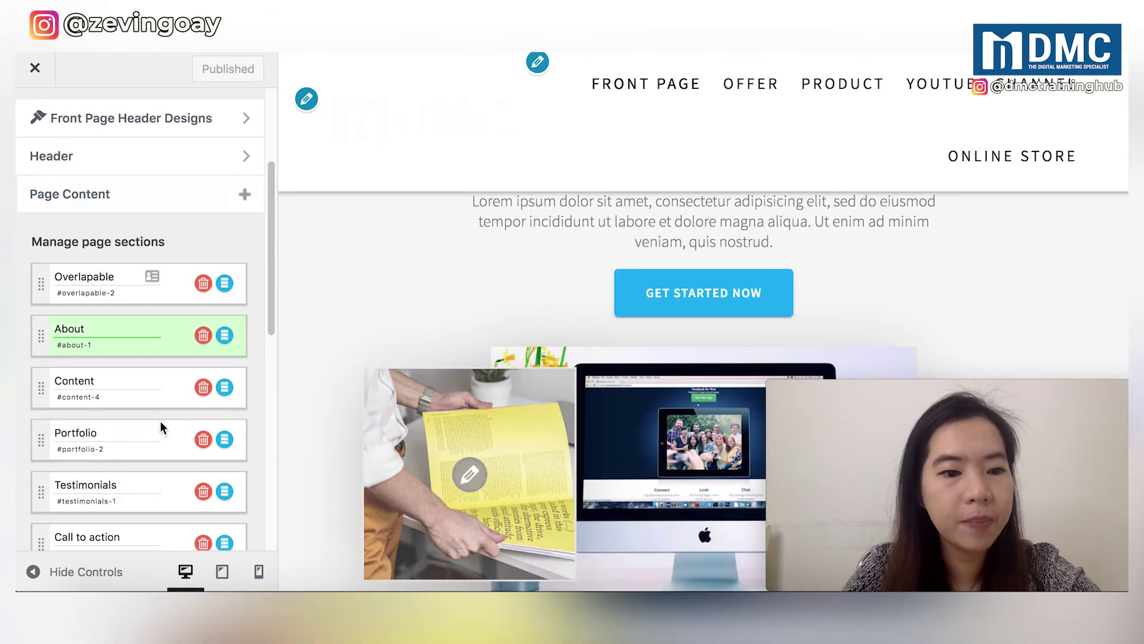
{"action": "scroll", "coordinate": [161, 417], "scroll_direction": "down", "scroll_amount": 3}
{"action": "scroll", "coordinate": [161, 421], "scroll_direction": "down", "scroll_amount": 3}
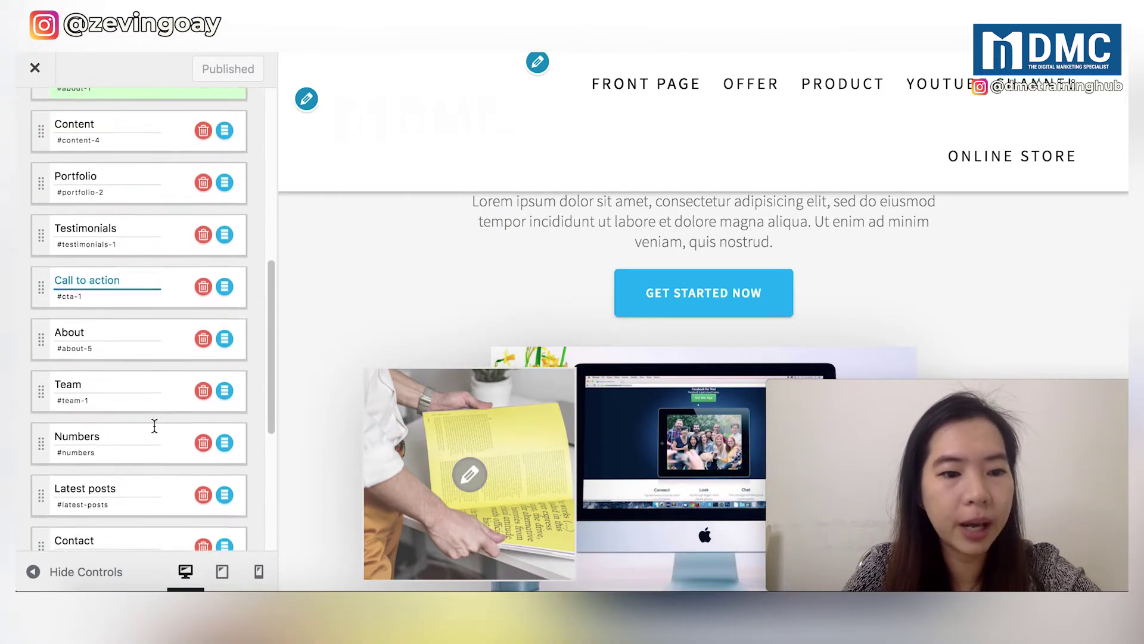
{"action": "left_click", "coordinate": [43, 483]}
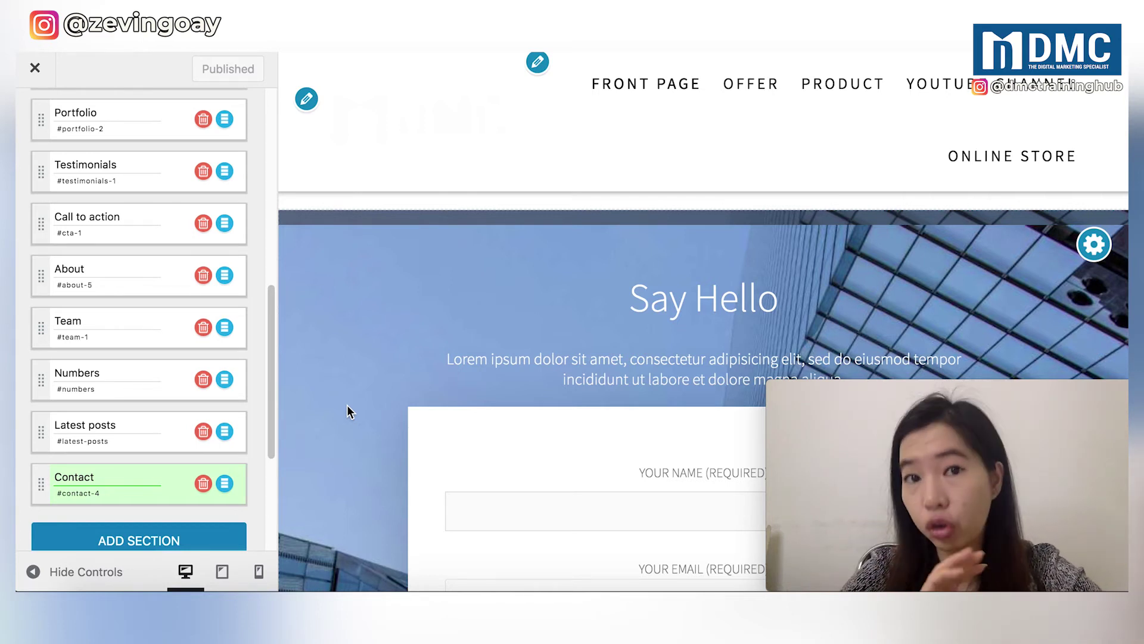
- Examine the section IDs of Contact, Latest posts, Numbers, Team and About, with the view enlarged
{"action": "left_click", "coordinate": [101, 495]}
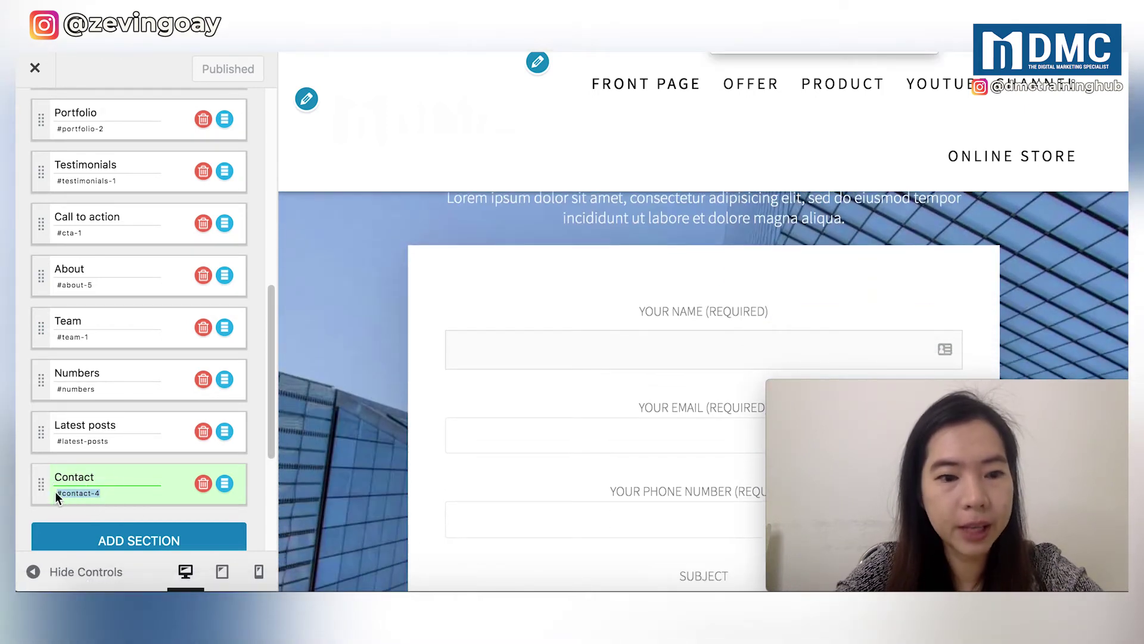
{"action": "key", "text": "super+plus"}
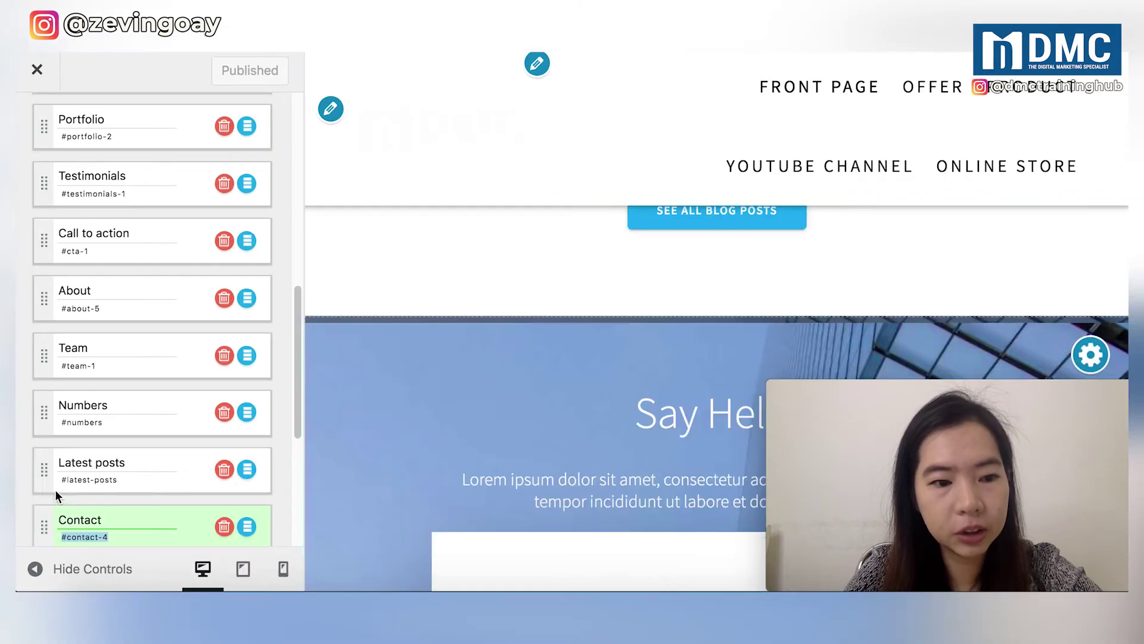
{"action": "scroll", "coordinate": [84, 507], "scroll_direction": "down", "scroll_amount": 3}
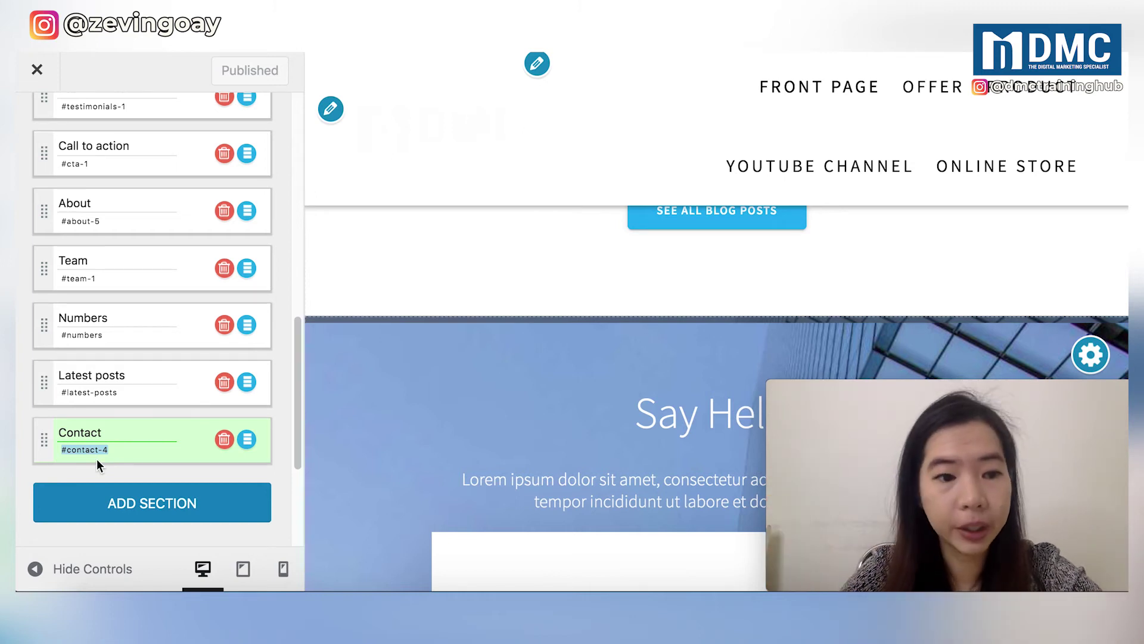
{"action": "left_click", "coordinate": [109, 395]}
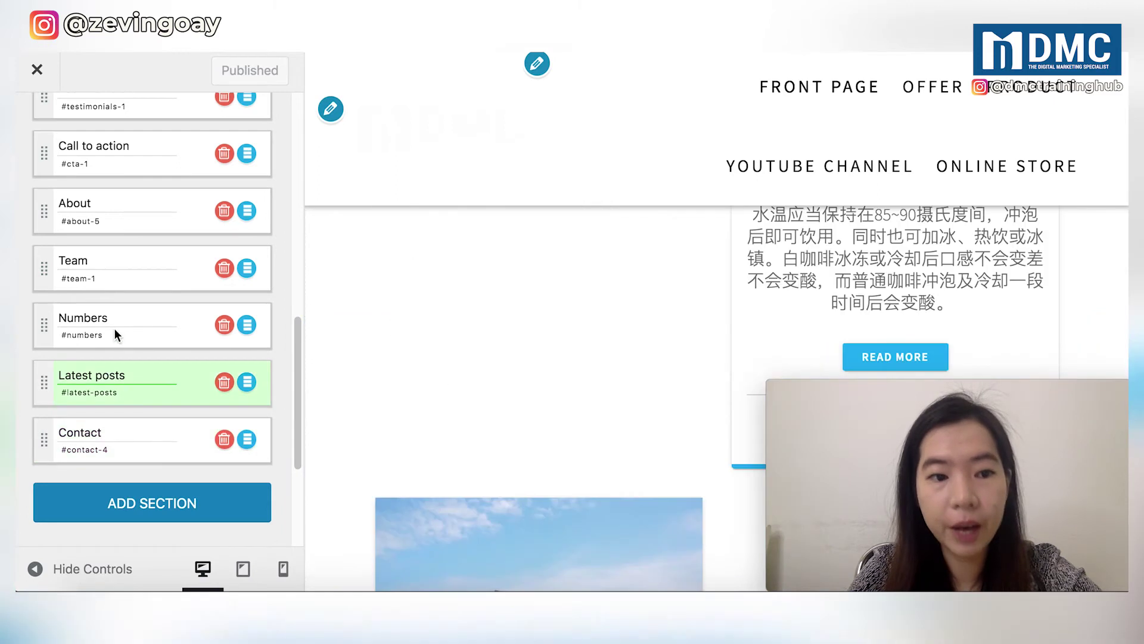
{"action": "left_click", "coordinate": [114, 328]}
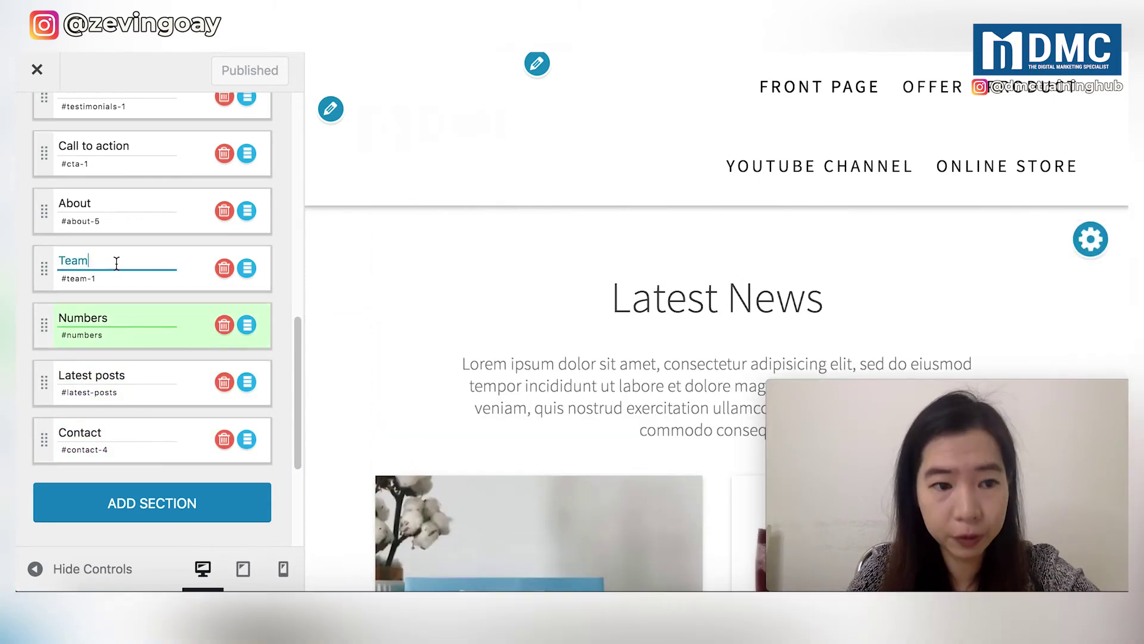
{"action": "left_click", "coordinate": [117, 260]}
{"action": "left_click", "coordinate": [123, 220]}
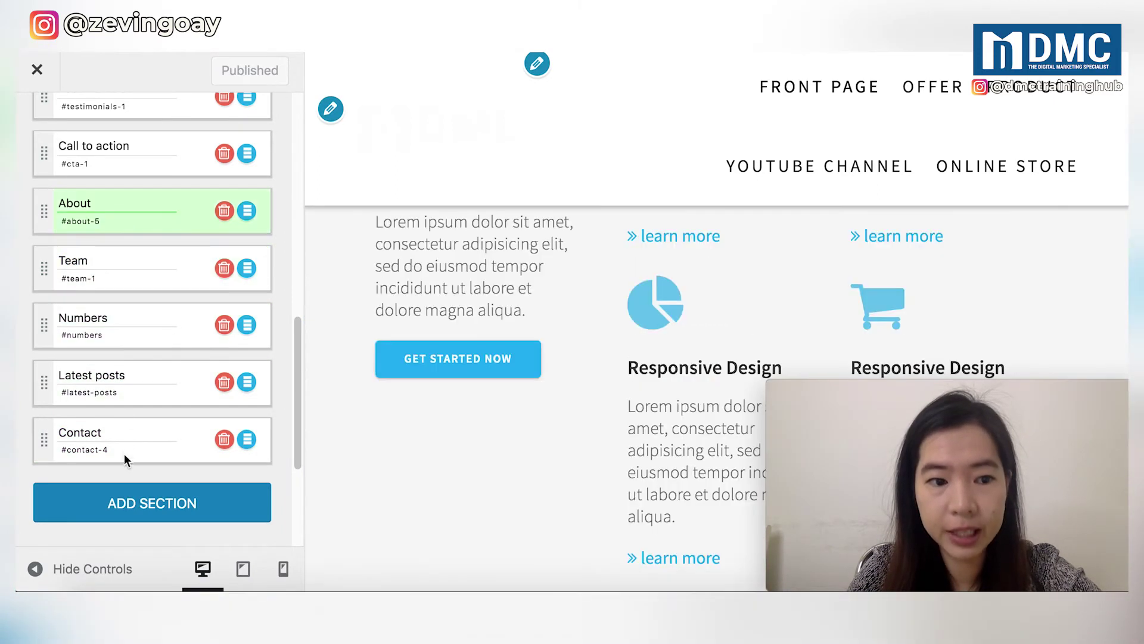
- Bring up the Contact section and select its full ID, #contact-4
{"action": "left_click", "coordinate": [123, 448]}
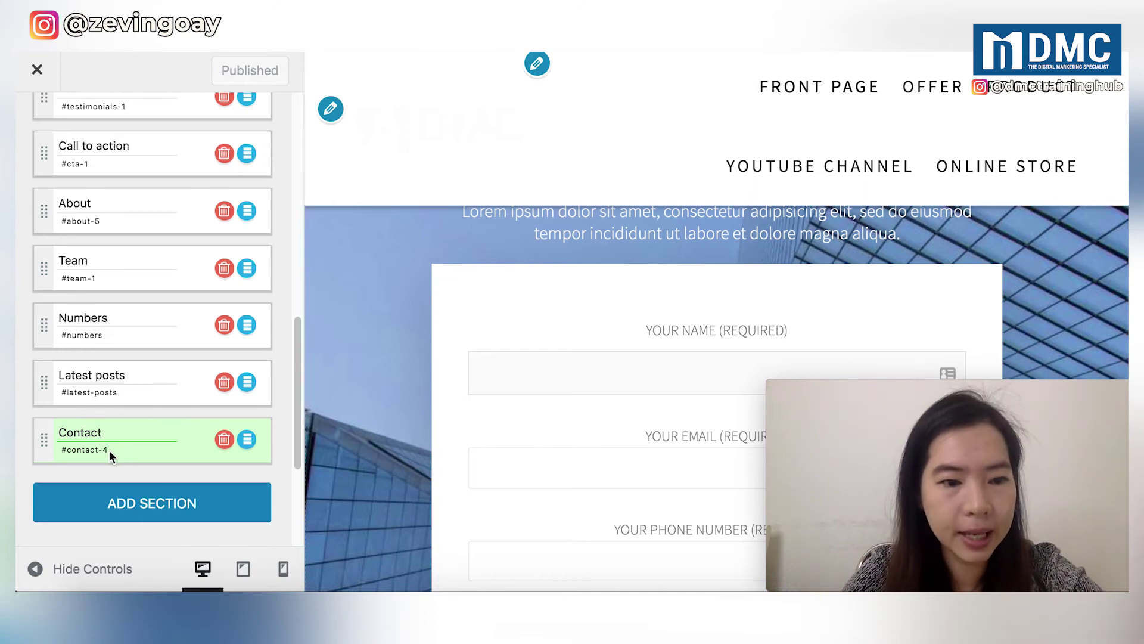
{"action": "left_click_drag", "start_coordinate": [108, 451], "coordinate": [62, 451]}
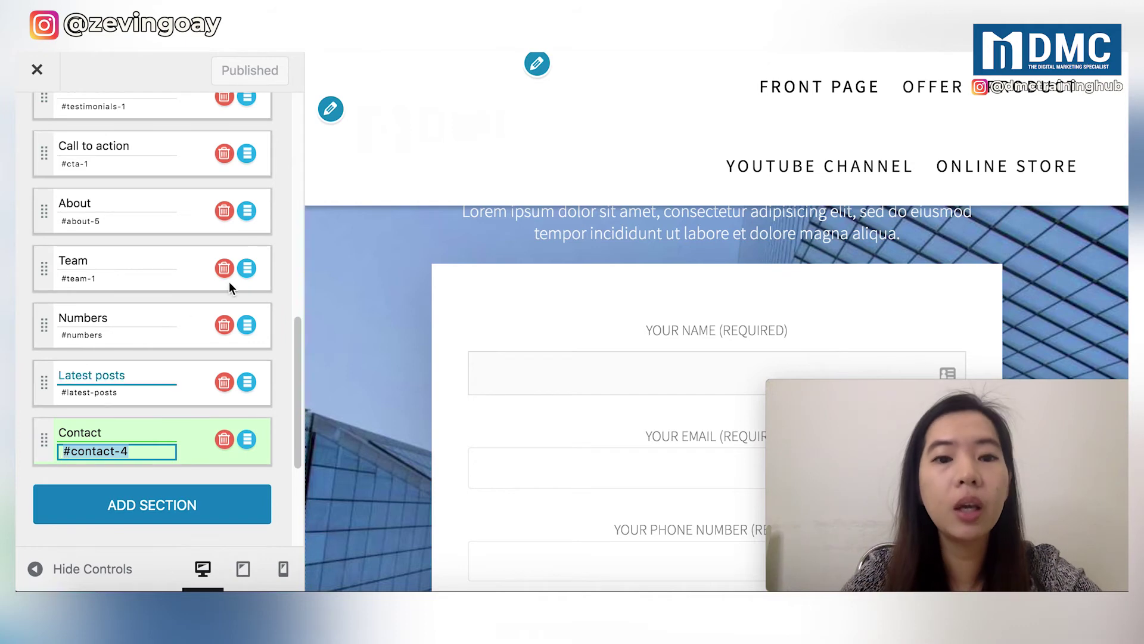
- Open the settings of the front page header's BUY NOW button and bring up its primary button label and URL
{"action": "scroll", "coordinate": [377, 314], "scroll_direction": "up", "scroll_amount": 10}
{"action": "scroll", "coordinate": [377, 313], "scroll_direction": "up", "scroll_amount": 10}
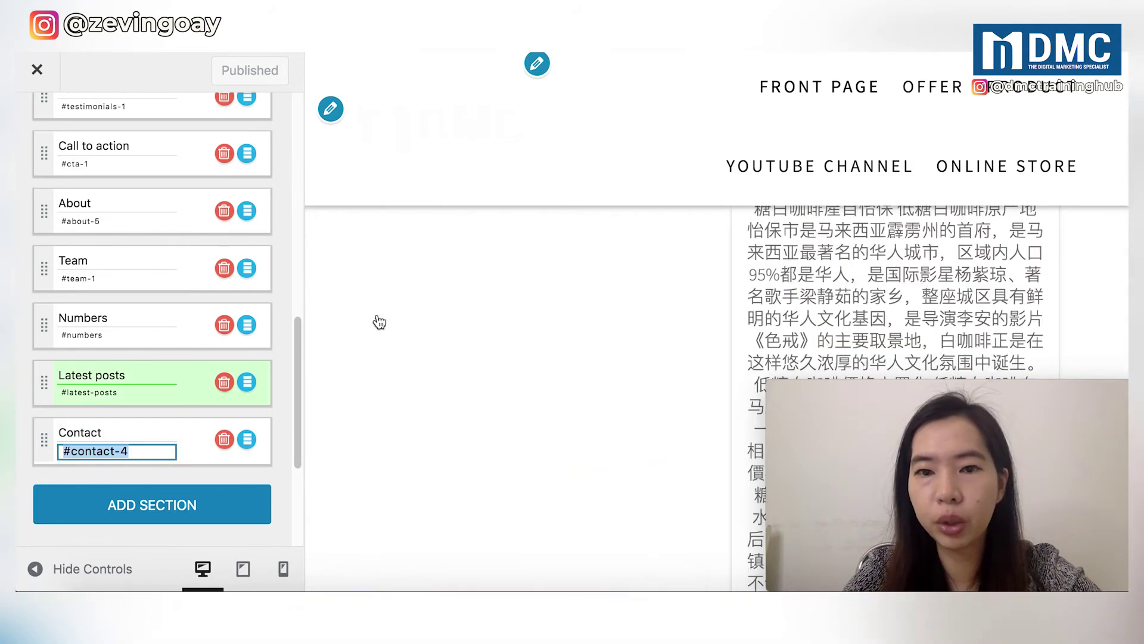
{"action": "scroll", "coordinate": [377, 314], "scroll_direction": "up", "scroll_amount": 15}
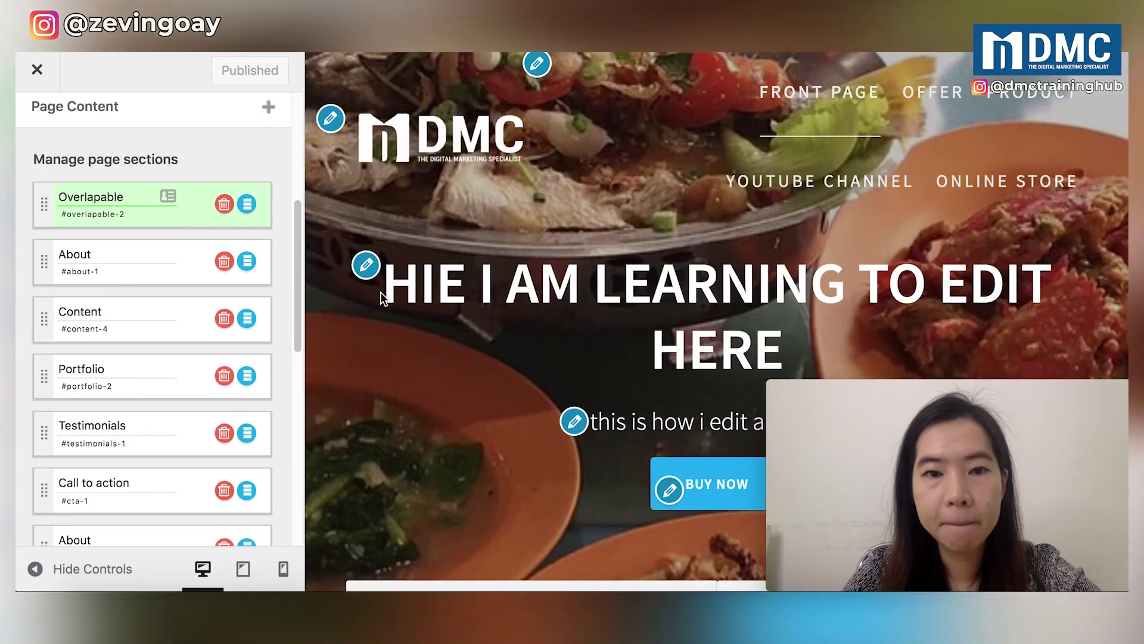
{"action": "scroll", "coordinate": [381, 292], "scroll_direction": "down", "scroll_amount": 2}
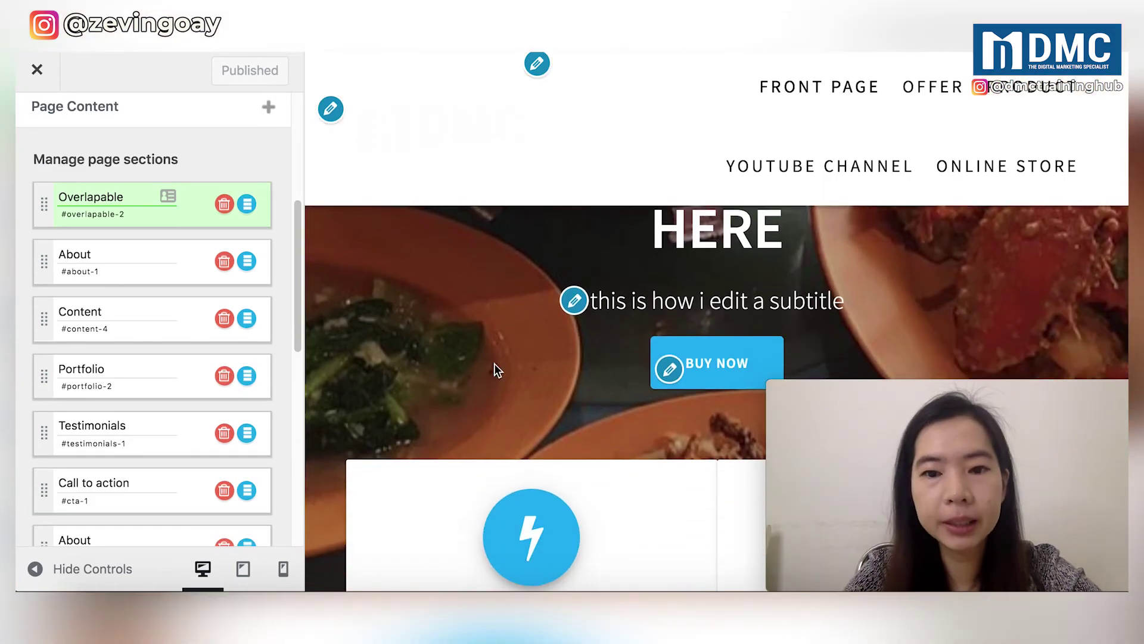
{"action": "left_click", "coordinate": [668, 369]}
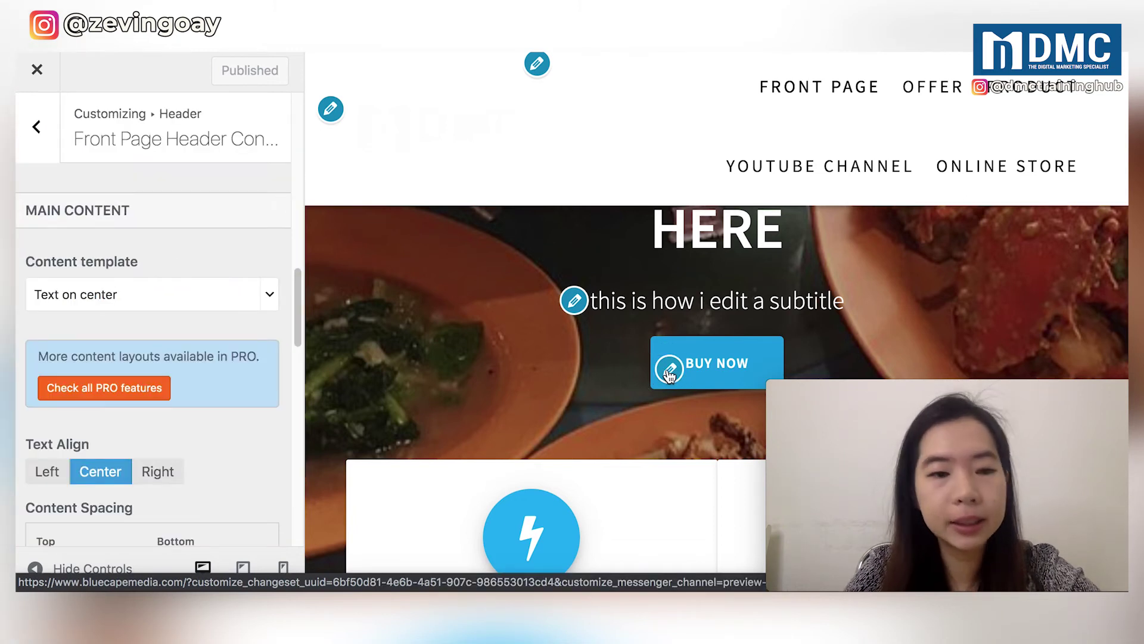
{"action": "scroll", "coordinate": [253, 370], "scroll_direction": "down", "scroll_amount": 5}
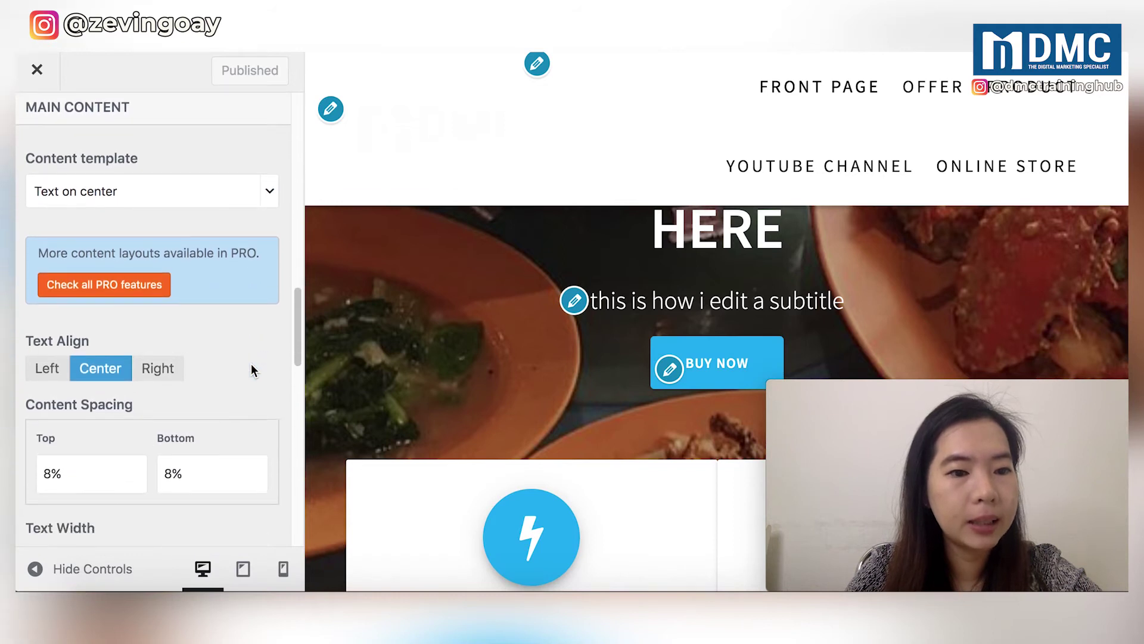
{"action": "scroll", "coordinate": [251, 370], "scroll_direction": "down", "scroll_amount": 8}
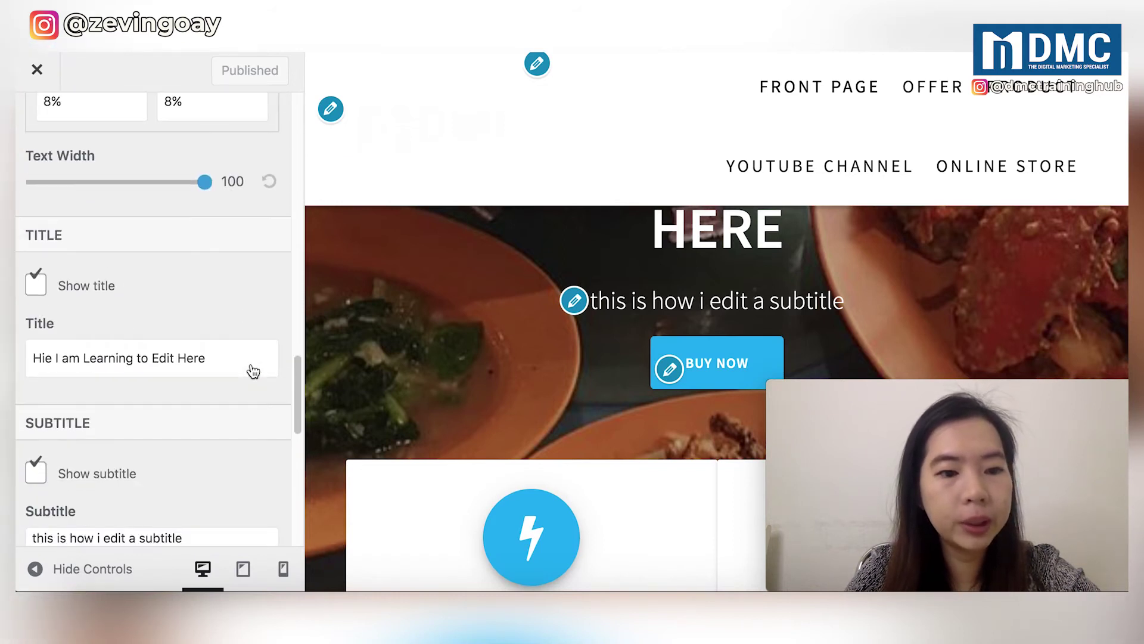
{"action": "scroll", "coordinate": [251, 369], "scroll_direction": "down", "scroll_amount": 10}
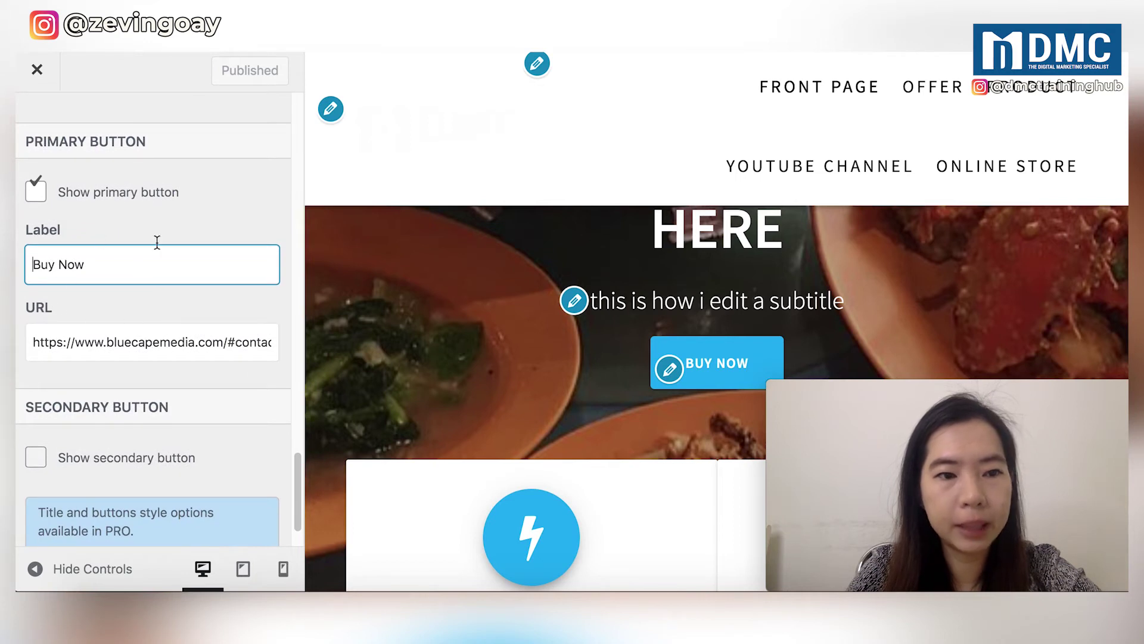
{"action": "scroll", "coordinate": [22, 300], "scroll_direction": "down", "scroll_amount": 1}
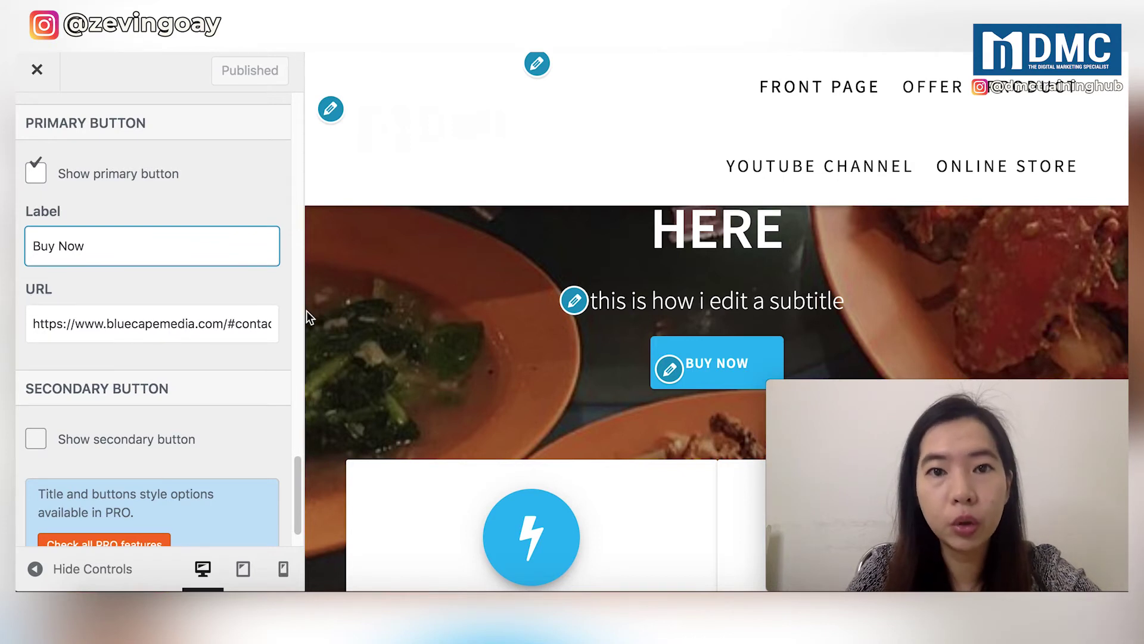
- Examine the two parts of the BUY NOW button's URL, the site address and the section ID
{"action": "left_click_drag", "start_coordinate": [227, 324], "coordinate": [25, 317]}
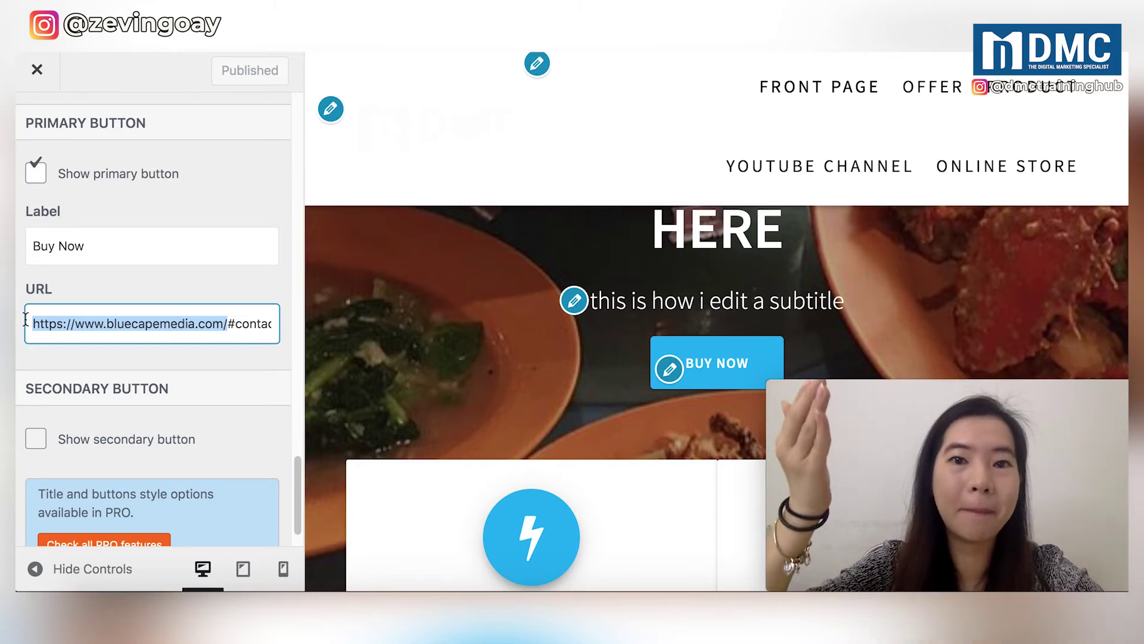
{"action": "left_click", "coordinate": [230, 325]}
{"action": "key", "text": "End"}
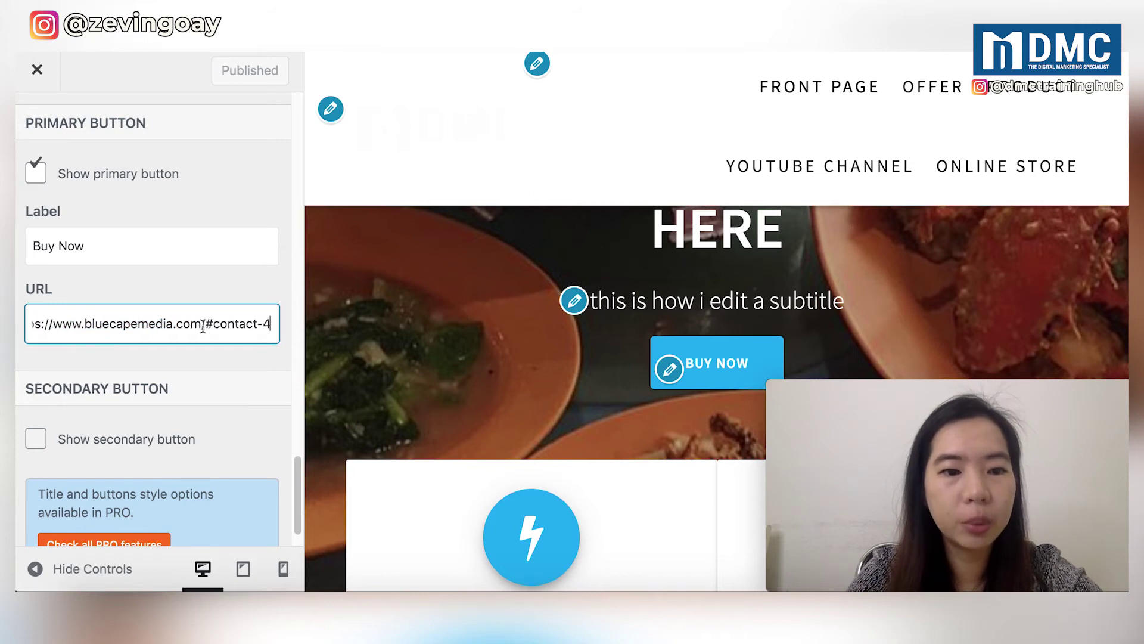
{"action": "left_click_drag", "start_coordinate": [205, 326], "coordinate": [280, 326]}
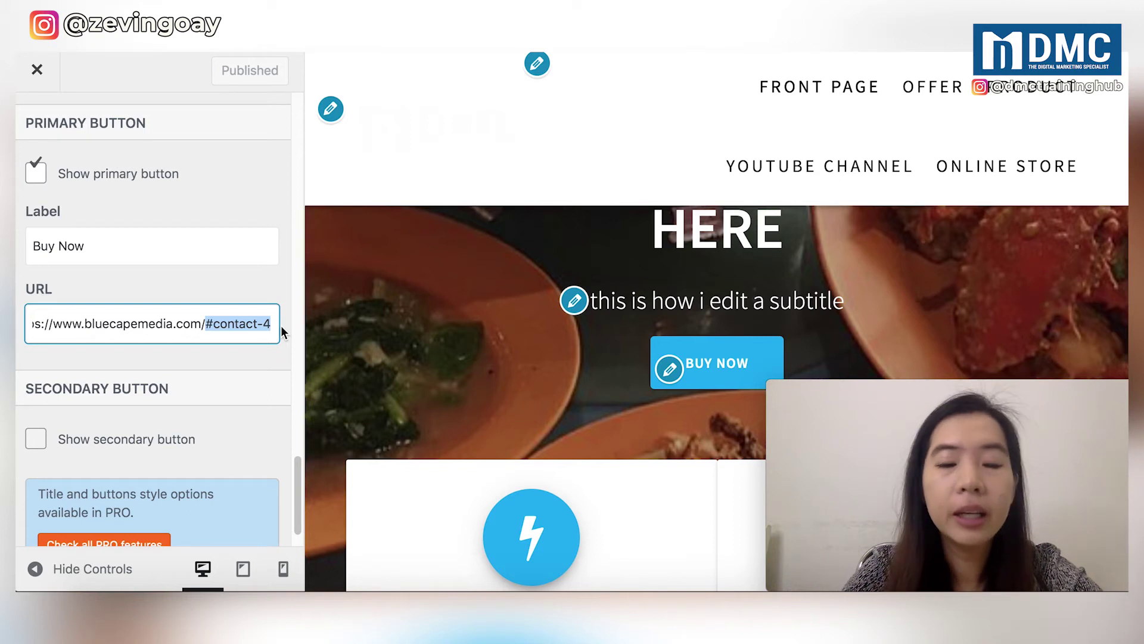
{"action": "left_click", "coordinate": [281, 325]}
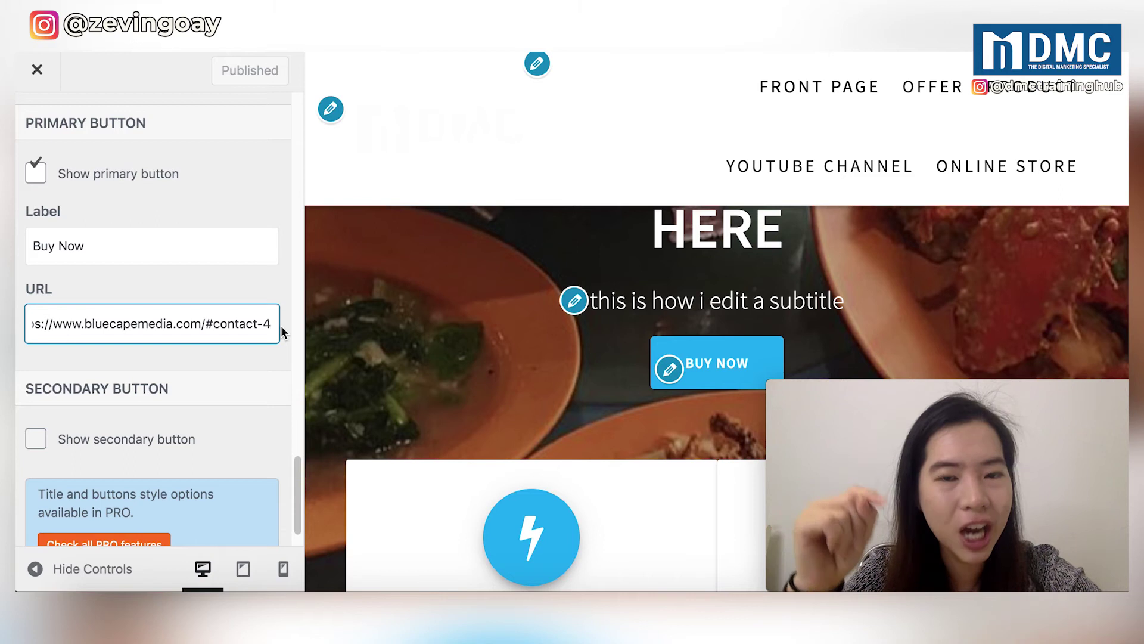
{"action": "left_click_drag", "start_coordinate": [207, 322], "coordinate": [275, 322]}
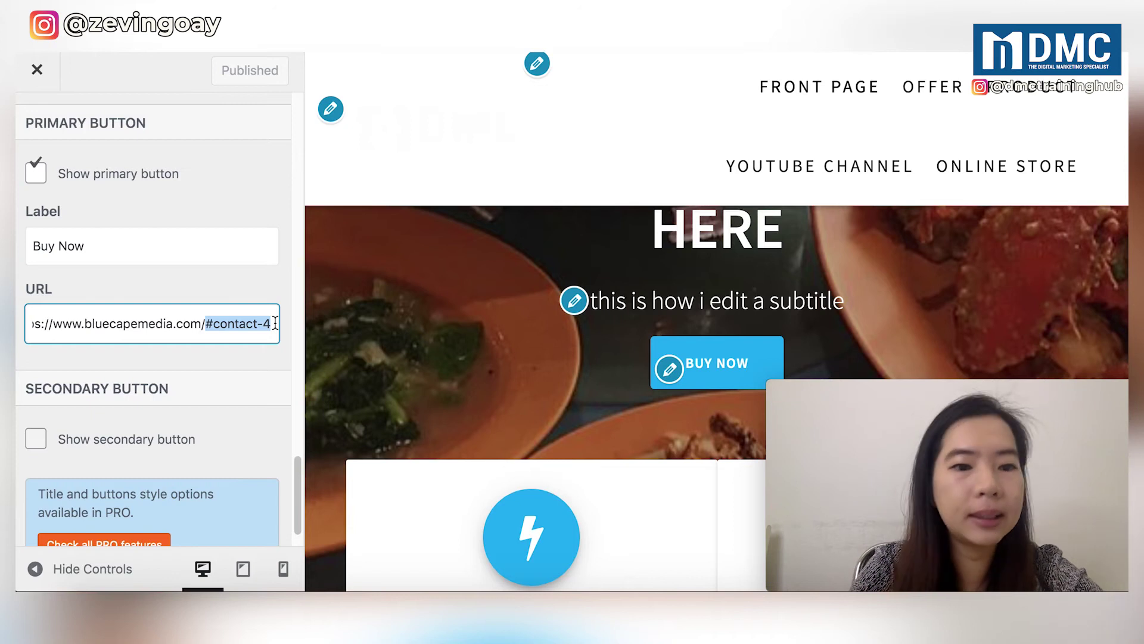
- Try to reopen the BUY NOW button's settings and look down the front page preview
{"action": "left_click", "coordinate": [669, 370]}
{"action": "scroll", "coordinate": [539, 409], "scroll_direction": "down", "scroll_amount": 5}
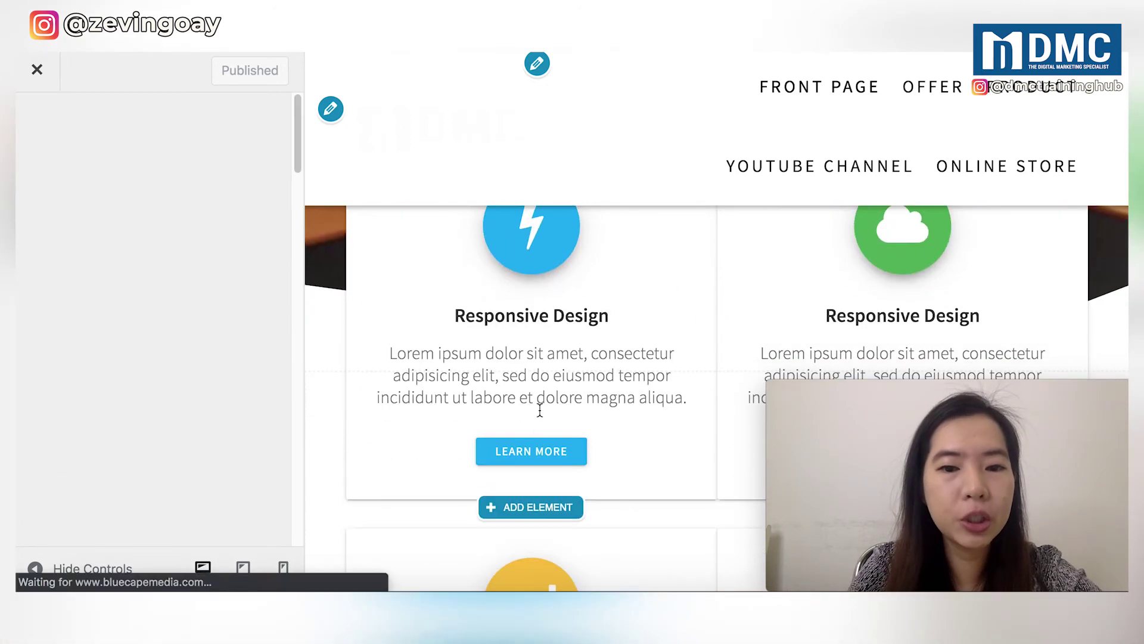
{"action": "left_click", "coordinate": [534, 381]}
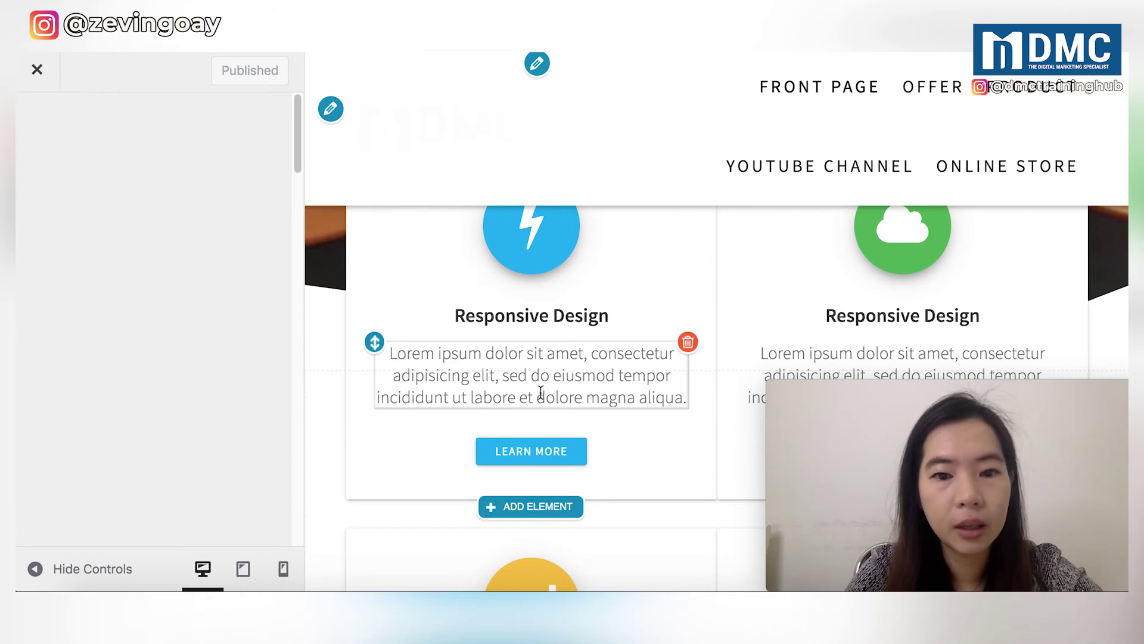
{"action": "scroll", "coordinate": [541, 392], "scroll_direction": "down", "scroll_amount": 5}
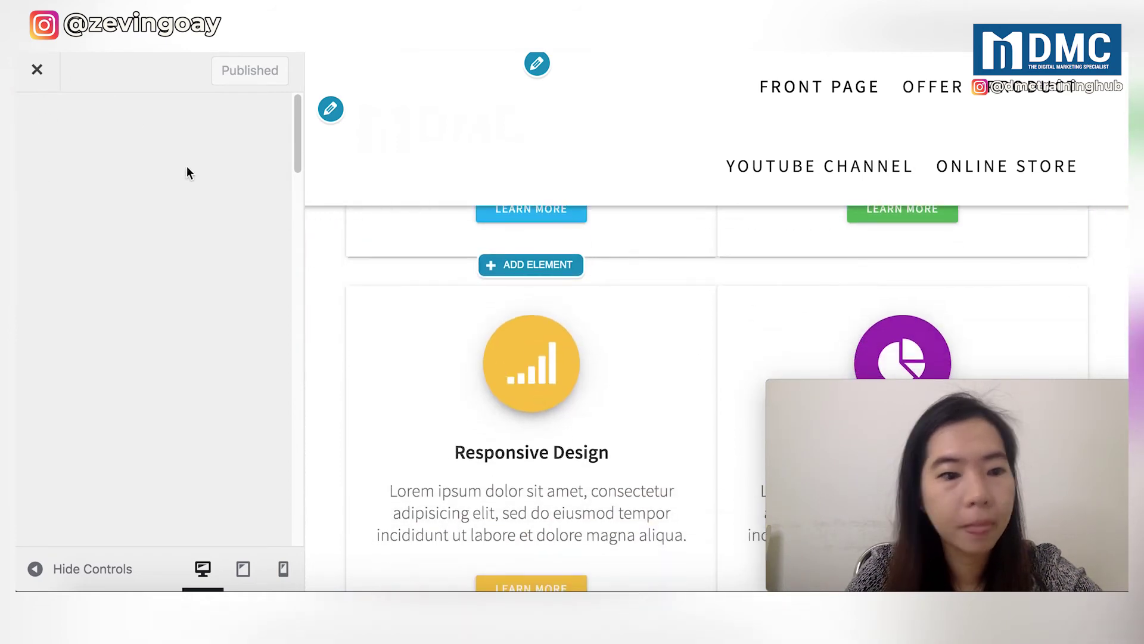
- Close the Customizer and relaunch it from the WordPress dashboard
{"action": "left_click", "coordinate": [40, 71]}
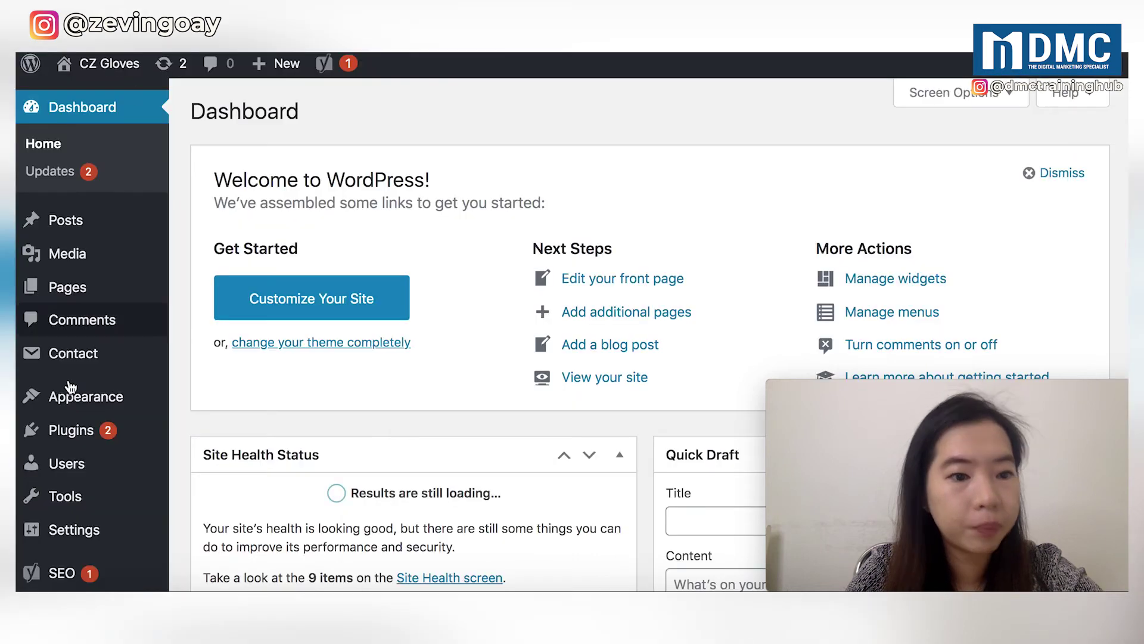
{"action": "mouse_move", "coordinate": [74, 400]}
{"action": "left_click", "coordinate": [218, 357]}
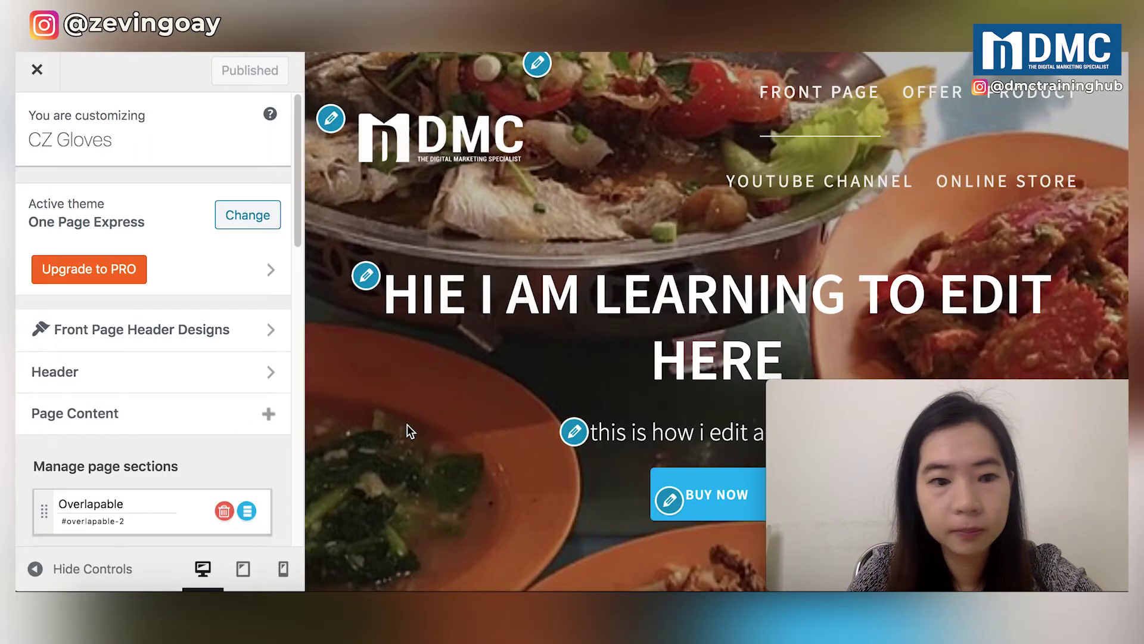
- Copy the Testimonials section's full ID, #testimonials-1, from the list of page sections
{"action": "scroll", "coordinate": [407, 425], "scroll_direction": "down", "scroll_amount": 3}
{"action": "scroll", "coordinate": [202, 465], "scroll_direction": "down", "scroll_amount": 5}
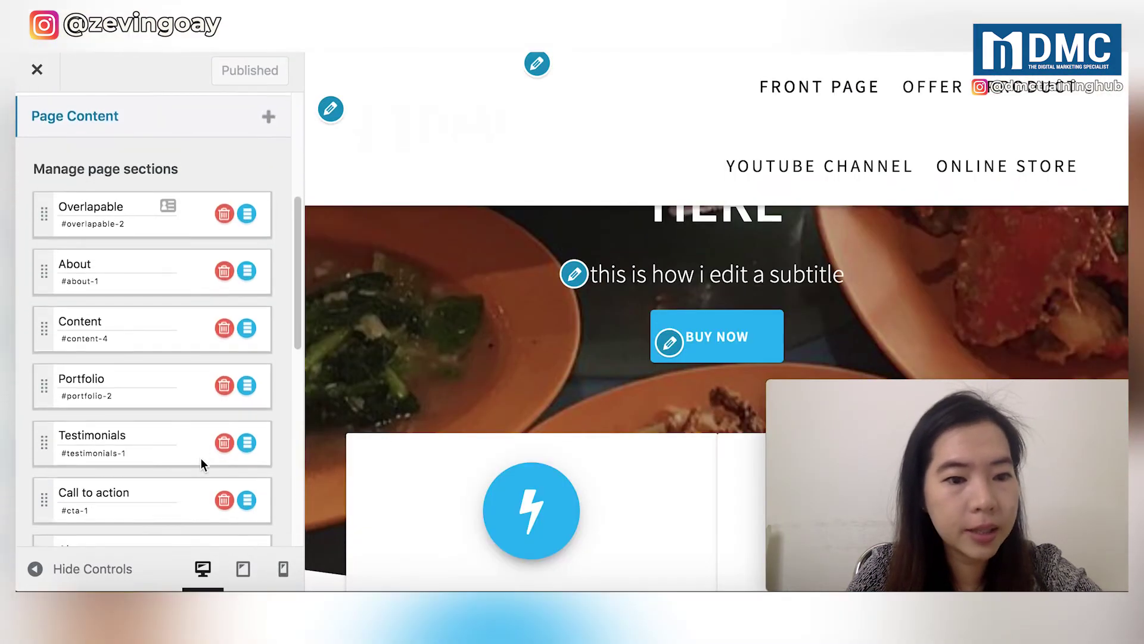
{"action": "left_click", "coordinate": [116, 452]}
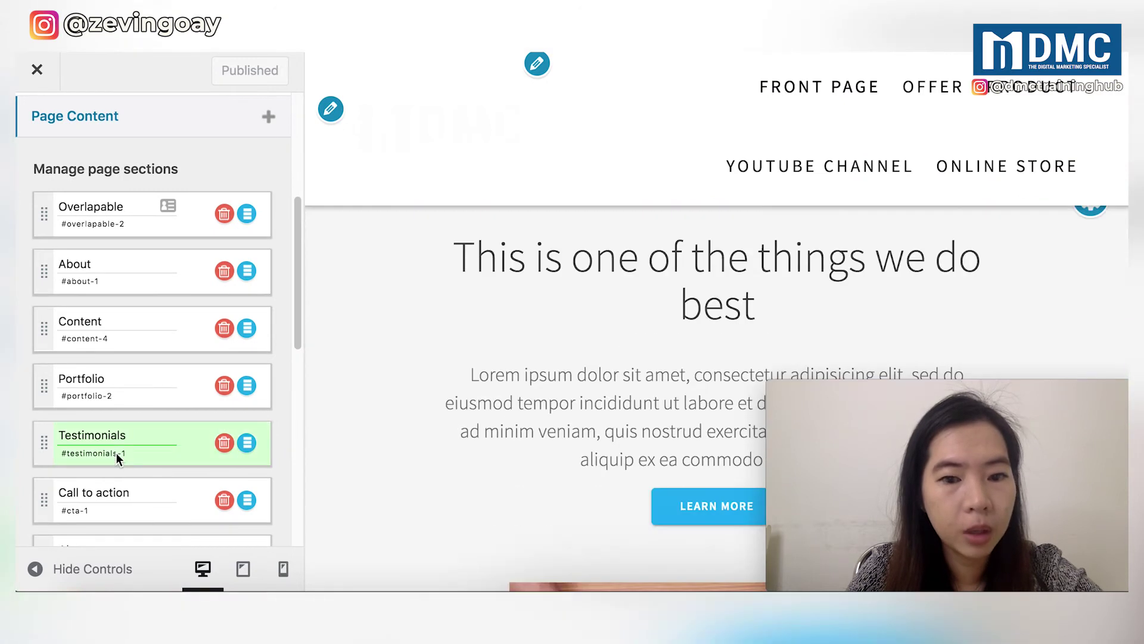
{"action": "left_click", "coordinate": [119, 454]}
{"action": "mouse_move", "coordinate": [149, 456]}
{"action": "left_mouse_down"}
{"action": "mouse_move", "coordinate": [63, 462]}
{"action": "mouse_move", "coordinate": [164, 455]}
{"action": "left_mouse_up"}
{"action": "key", "text": "ctrl+c"}
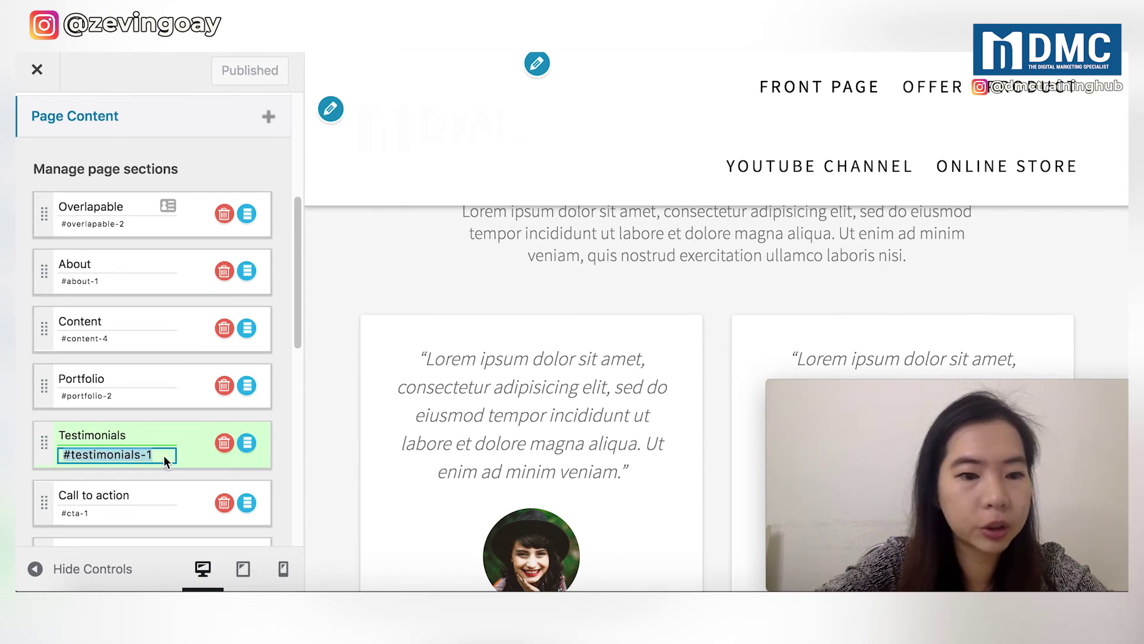
- Replace the section ID in the header BUY NOW button's URL with the copied #testimonials-1 and publish the change
{"action": "scroll", "coordinate": [468, 258], "scroll_direction": "up", "scroll_amount": 10}
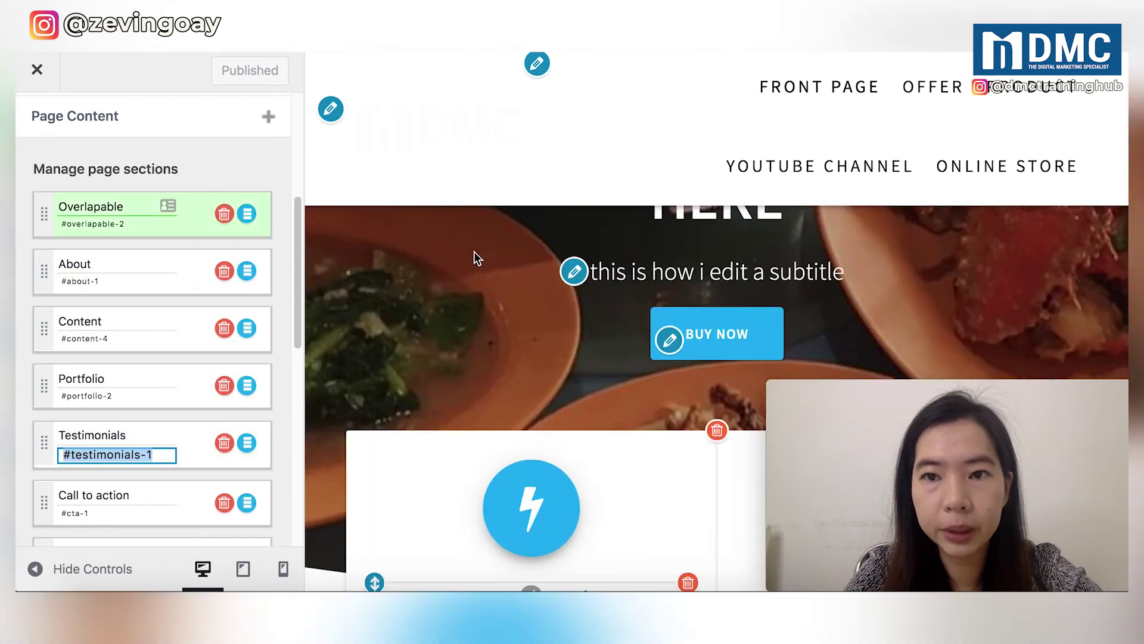
{"action": "scroll", "coordinate": [474, 257], "scroll_direction": "down", "scroll_amount": 3}
{"action": "scroll", "coordinate": [602, 247], "scroll_direction": "up", "scroll_amount": 1}
{"action": "left_click", "coordinate": [669, 259]}
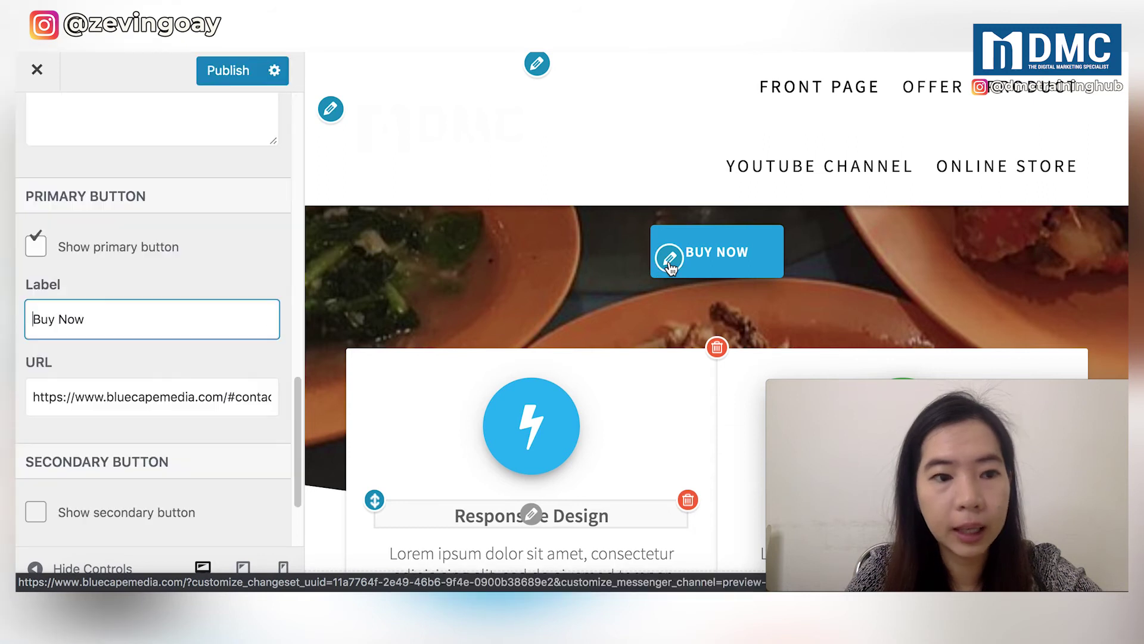
{"action": "scroll", "coordinate": [182, 339], "scroll_direction": "up", "scroll_amount": 5}
{"action": "scroll", "coordinate": [172, 384], "scroll_direction": "down", "scroll_amount": 4}
{"action": "scroll", "coordinate": [173, 391], "scroll_direction": "down", "scroll_amount": 7}
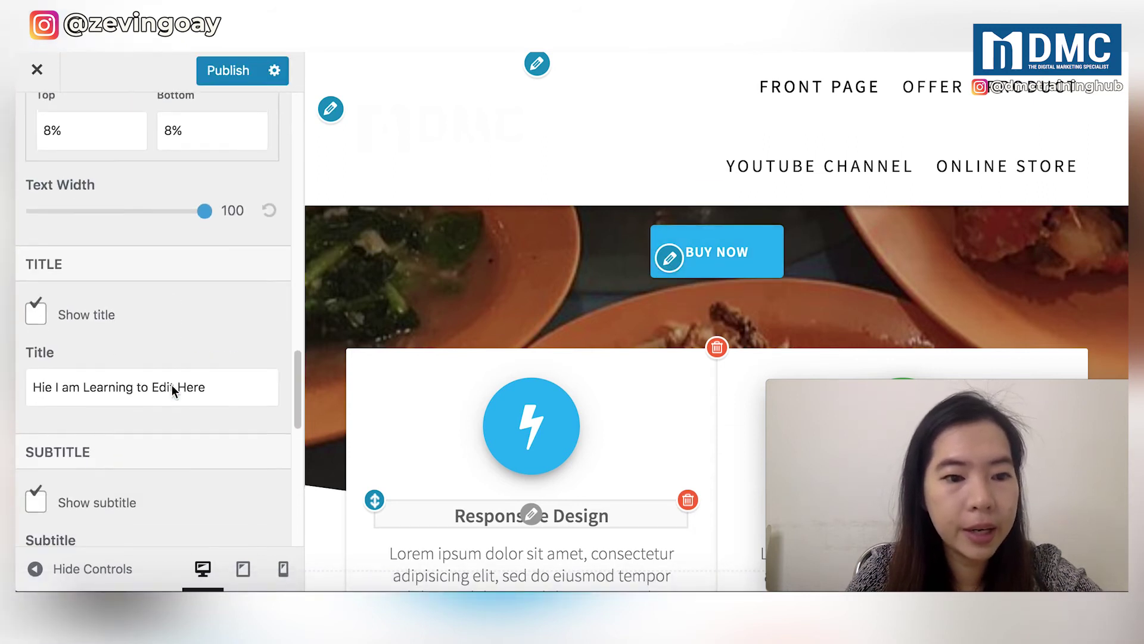
{"action": "scroll", "coordinate": [172, 385], "scroll_direction": "down", "scroll_amount": 5}
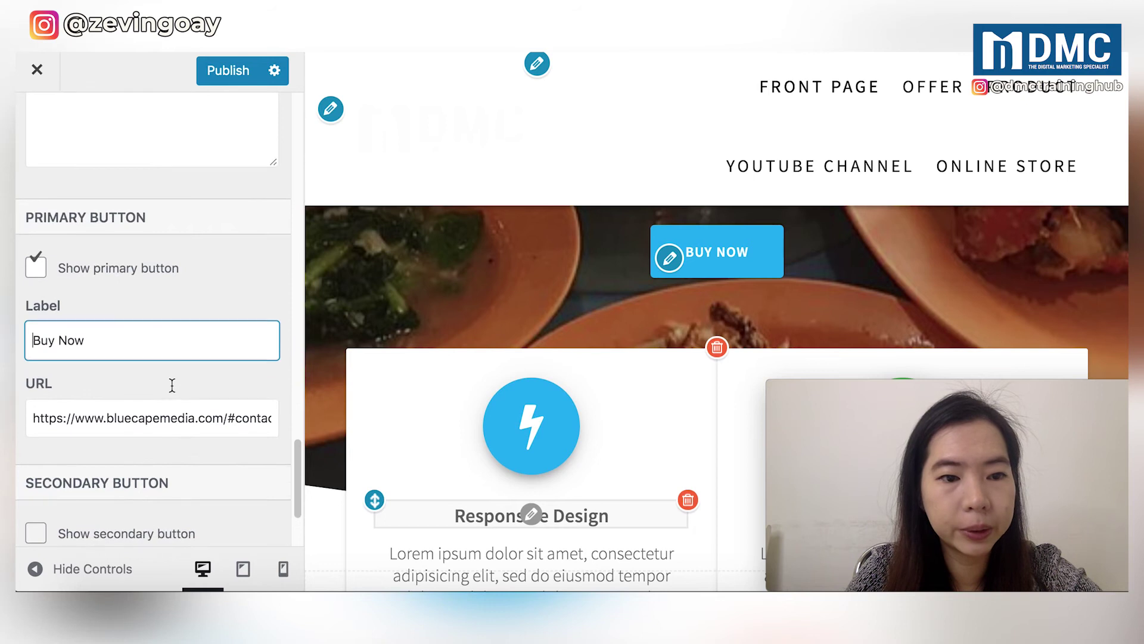
{"action": "left_click_drag", "start_coordinate": [230, 362], "coordinate": [324, 370]}
{"action": "key", "text": "BackSpace"}
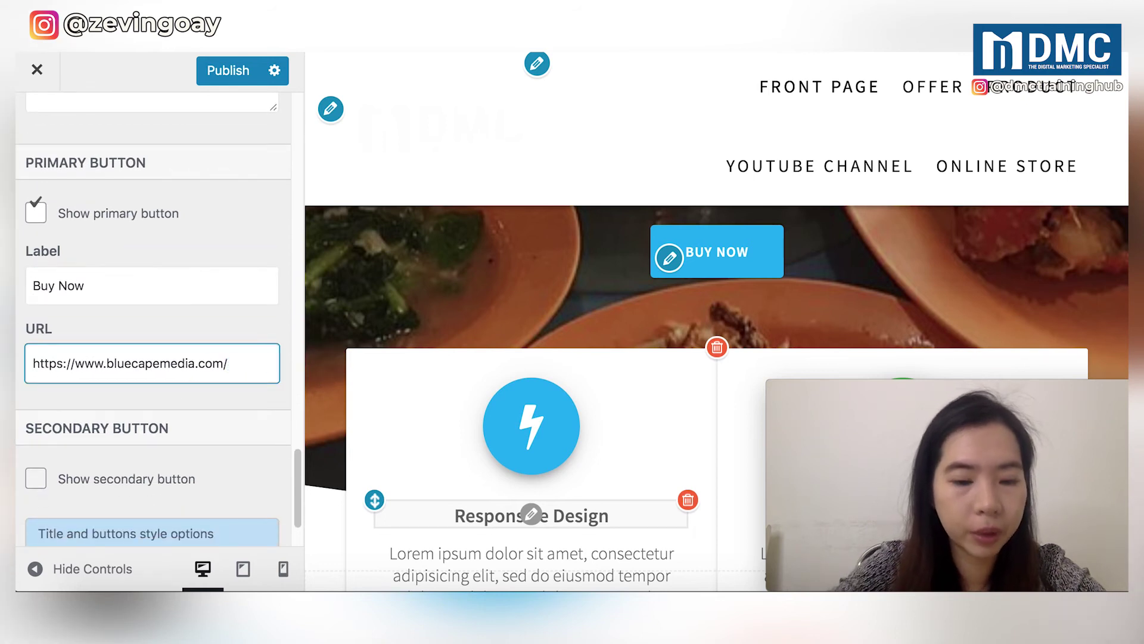
{"action": "key", "text": "ctrl+v"}
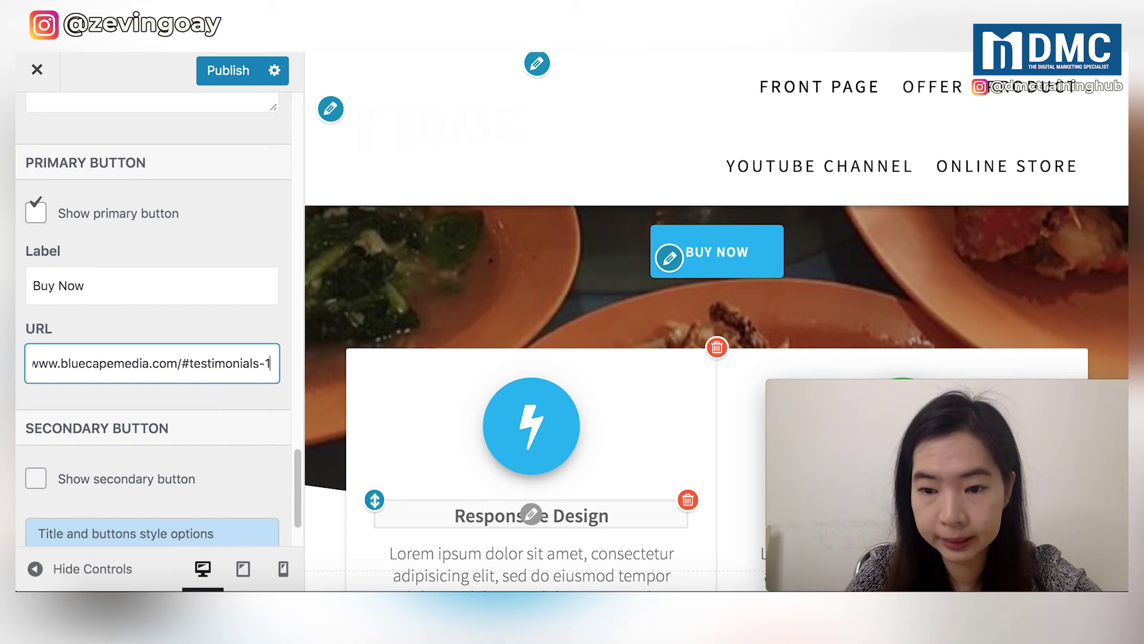
{"action": "left_click", "coordinate": [227, 80]}
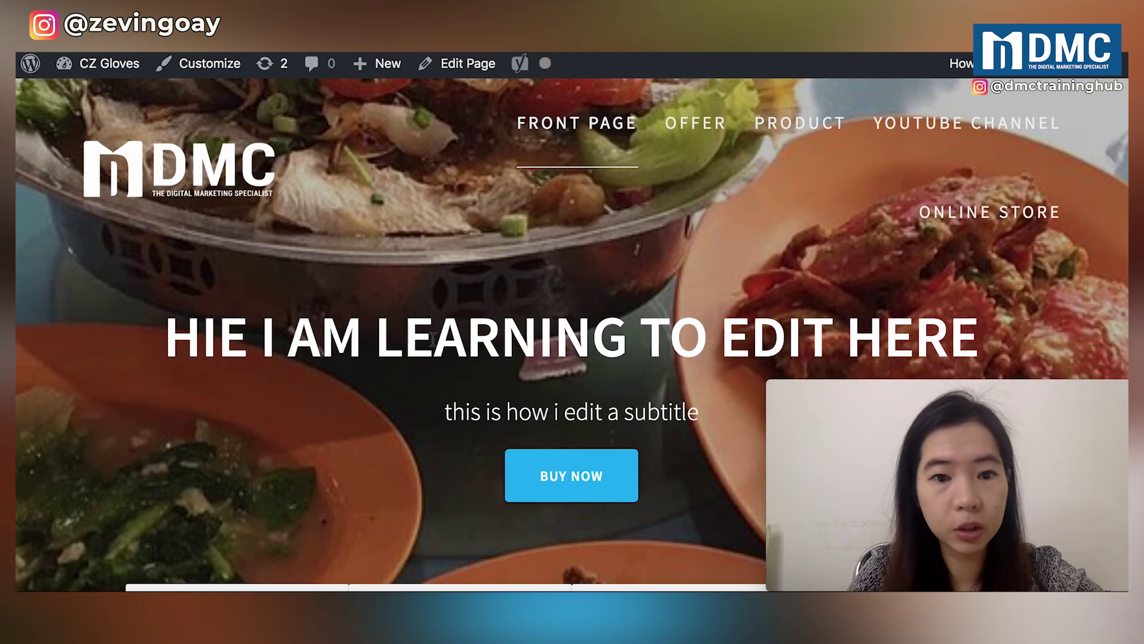
- Test the BUY NOW button on the live front page and look through the section it leads to
{"action": "scroll", "coordinate": [430, 337], "scroll_direction": "down", "scroll_amount": 2}
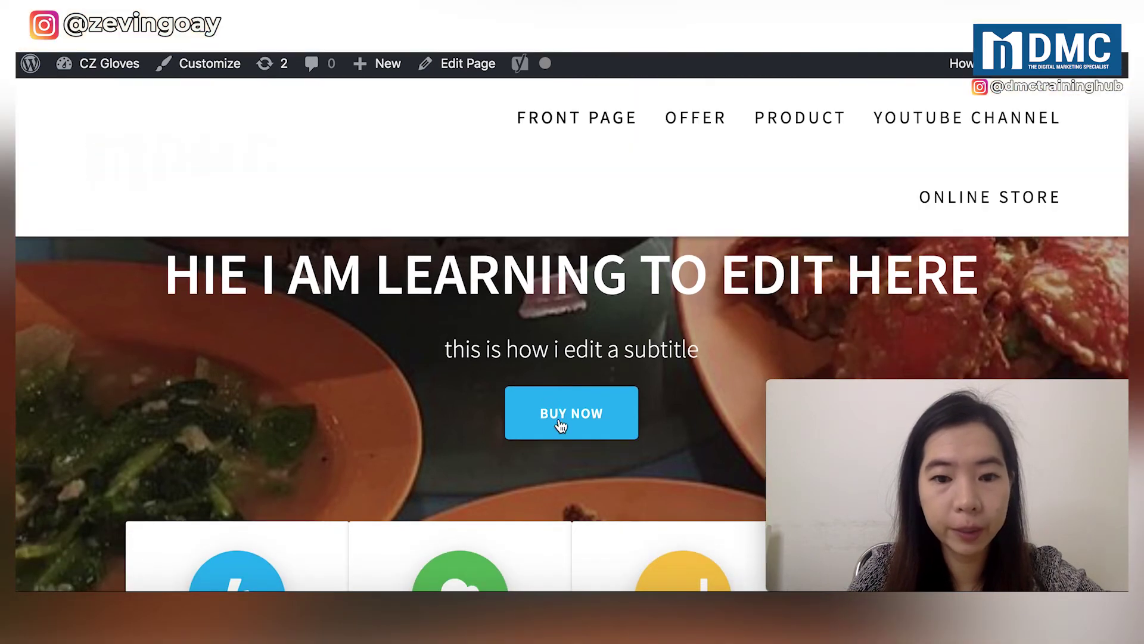
{"action": "left_click", "coordinate": [557, 419]}
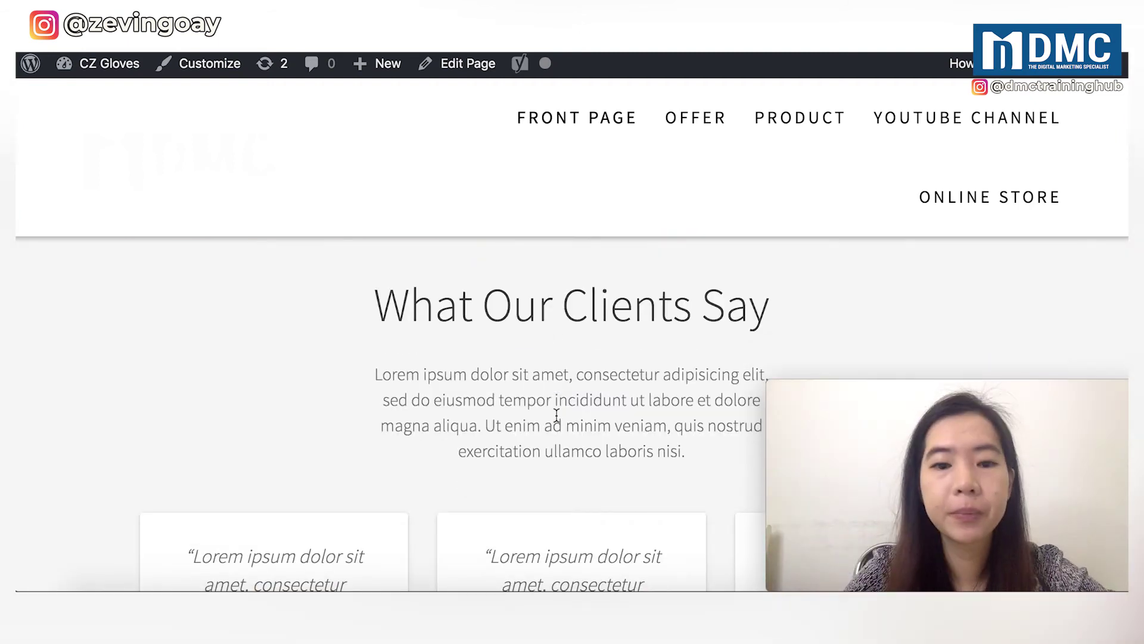
{"action": "scroll", "coordinate": [556, 415], "scroll_direction": "down", "scroll_amount": 4}
{"action": "scroll", "coordinate": [556, 414], "scroll_direction": "down", "scroll_amount": 5}
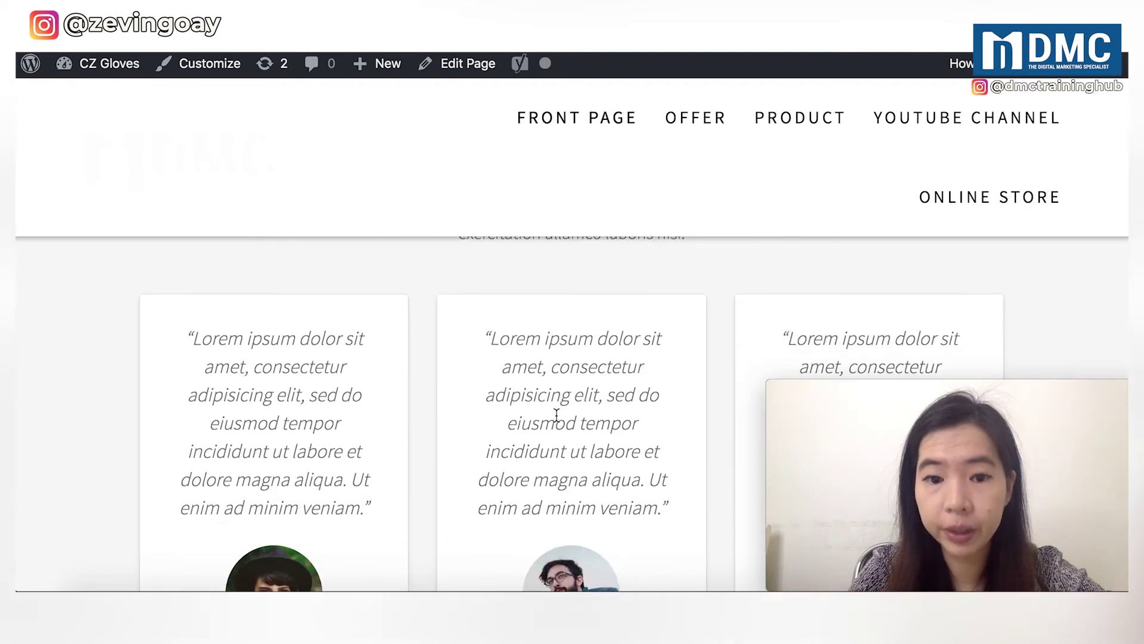
{"action": "scroll", "coordinate": [556, 415], "scroll_direction": "down", "scroll_amount": 1}
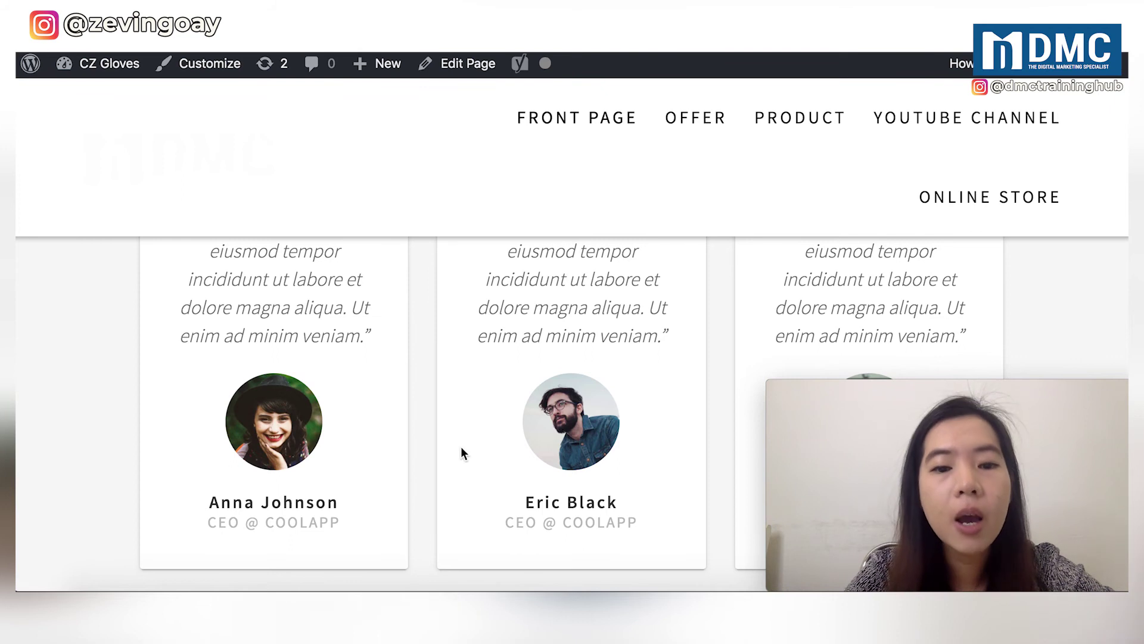
- Look through the remaining sections of the live front page down to the Say Hello contact form
{"action": "scroll", "coordinate": [461, 448], "scroll_direction": "down", "scroll_amount": 5}
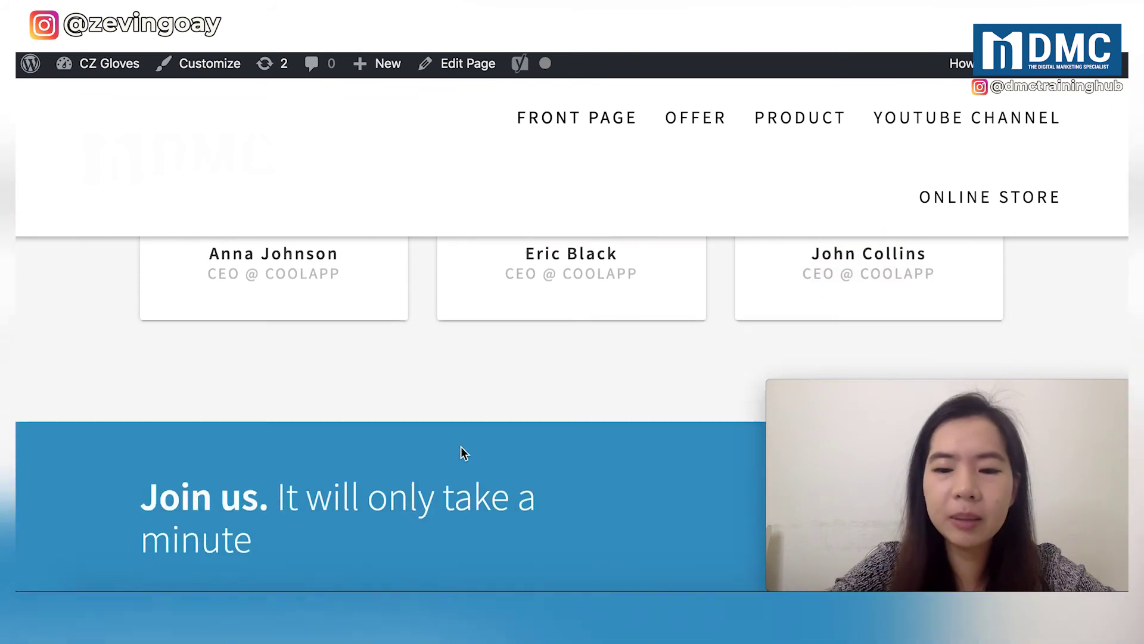
{"action": "key", "text": "super+minus"}
{"action": "scroll", "coordinate": [412, 473], "scroll_direction": "down", "scroll_amount": 3}
{"action": "scroll", "coordinate": [411, 474], "scroll_direction": "down", "scroll_amount": 5}
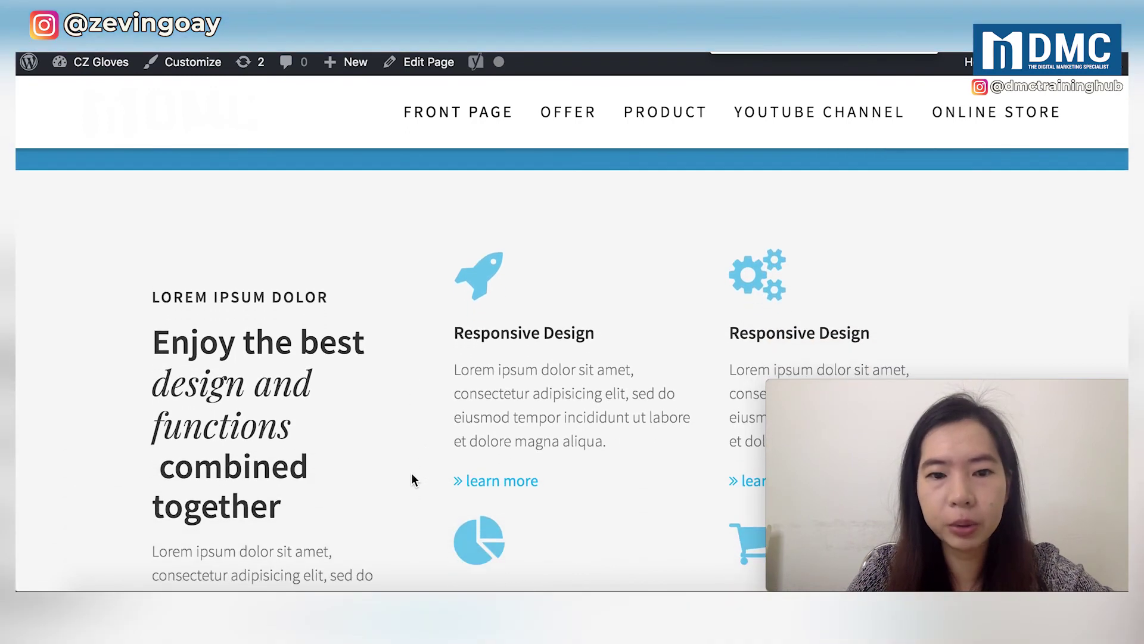
{"action": "scroll", "coordinate": [412, 474], "scroll_direction": "down", "scroll_amount": 8}
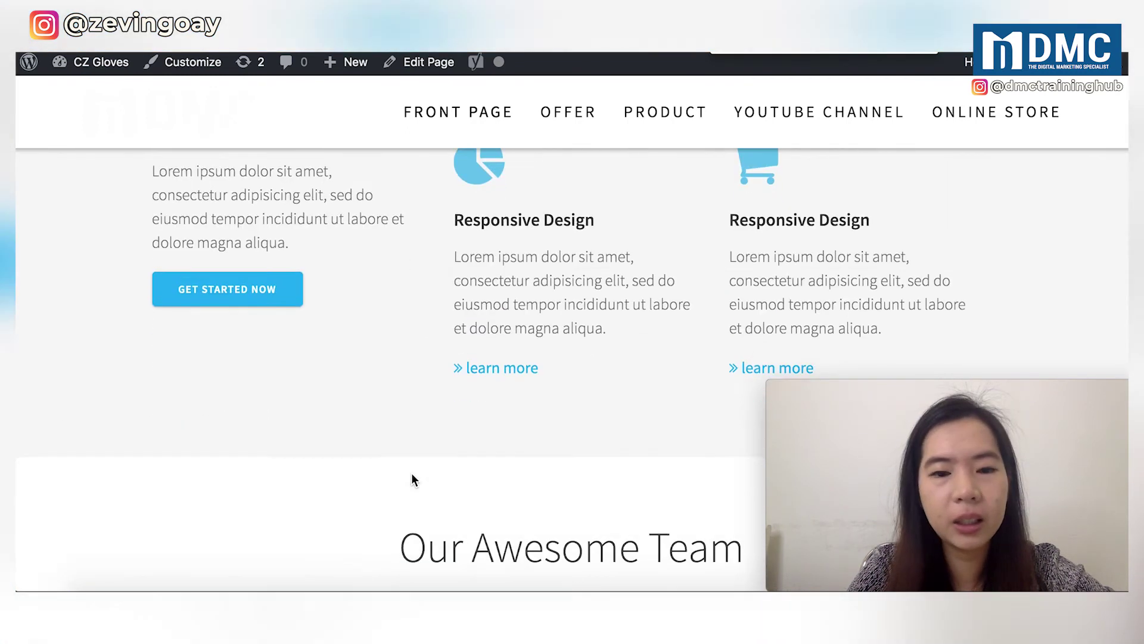
{"action": "scroll", "coordinate": [413, 480], "scroll_direction": "down", "scroll_amount": 15}
{"action": "scroll", "coordinate": [413, 480], "scroll_direction": "down", "scroll_amount": 11}
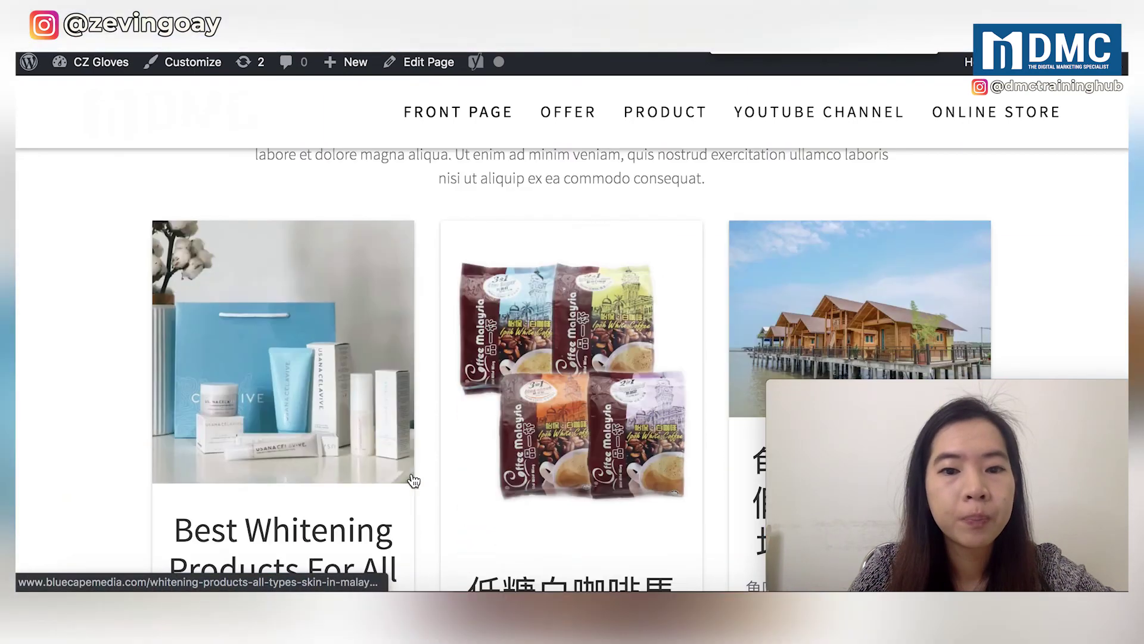
{"action": "scroll", "coordinate": [413, 480], "scroll_direction": "down", "scroll_amount": 15}
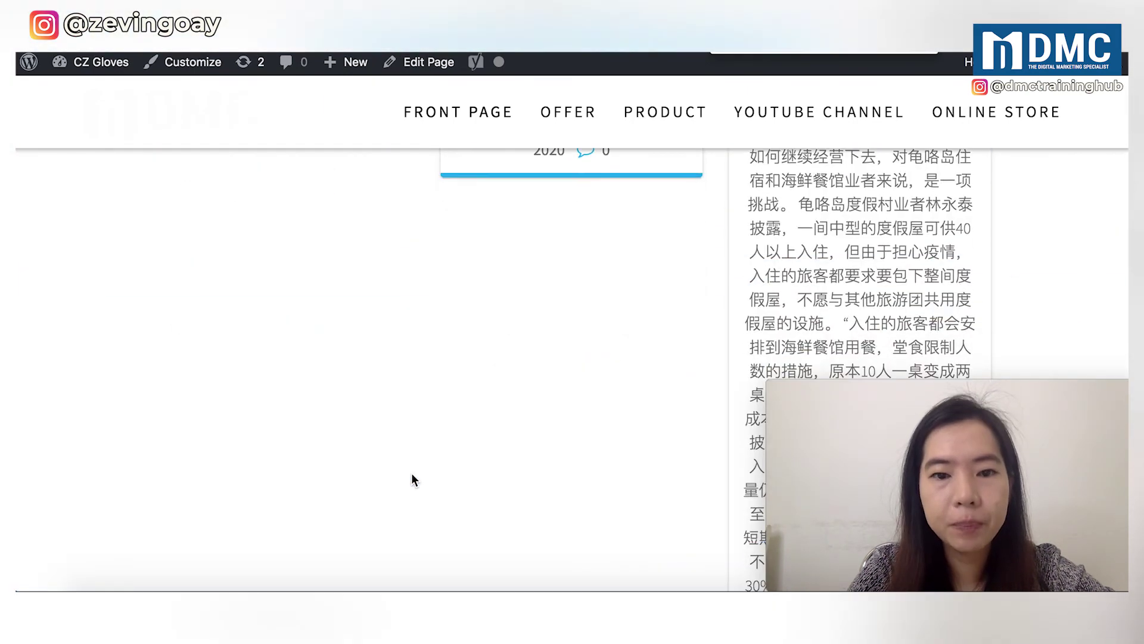
{"action": "scroll", "coordinate": [412, 475], "scroll_direction": "down", "scroll_amount": 10}
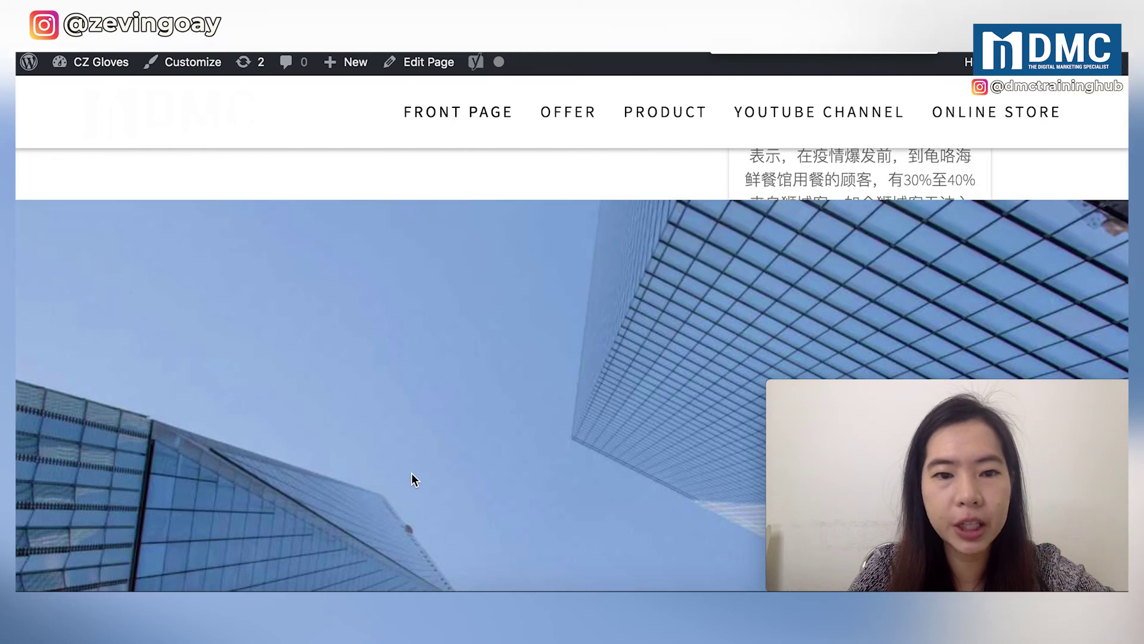
{"action": "scroll", "coordinate": [410, 375], "scroll_direction": "down", "scroll_amount": 10}
{"action": "scroll", "coordinate": [408, 374], "scroll_direction": "up", "scroll_amount": 5}
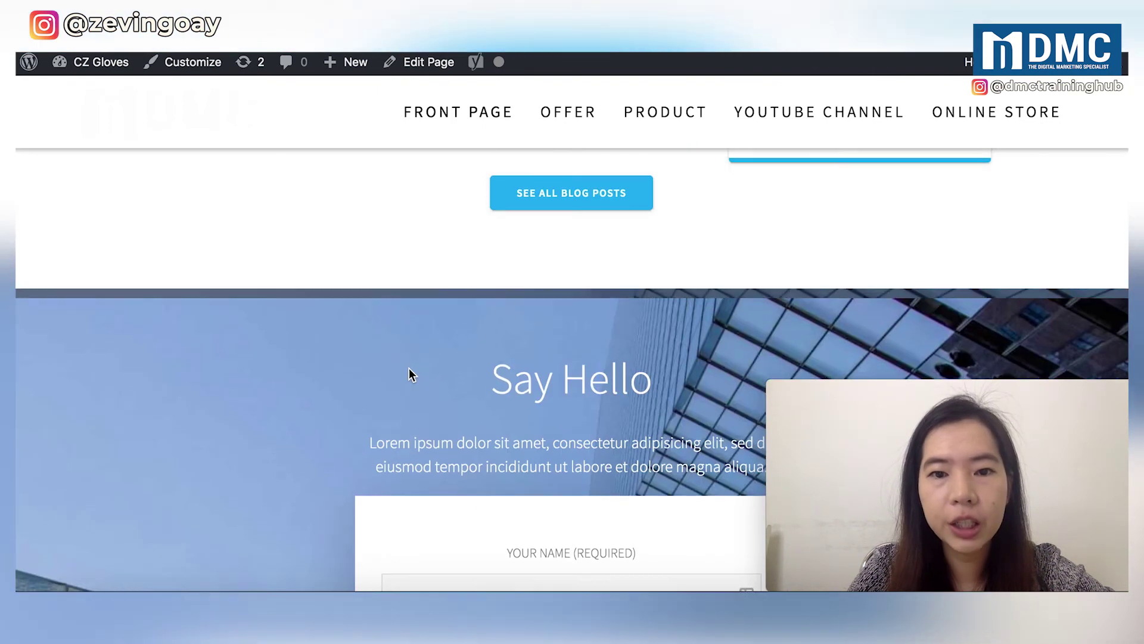
{"action": "scroll", "coordinate": [408, 374], "scroll_direction": "down", "scroll_amount": 2}
{"action": "scroll", "coordinate": [409, 368], "scroll_direction": "down", "scroll_amount": 2}
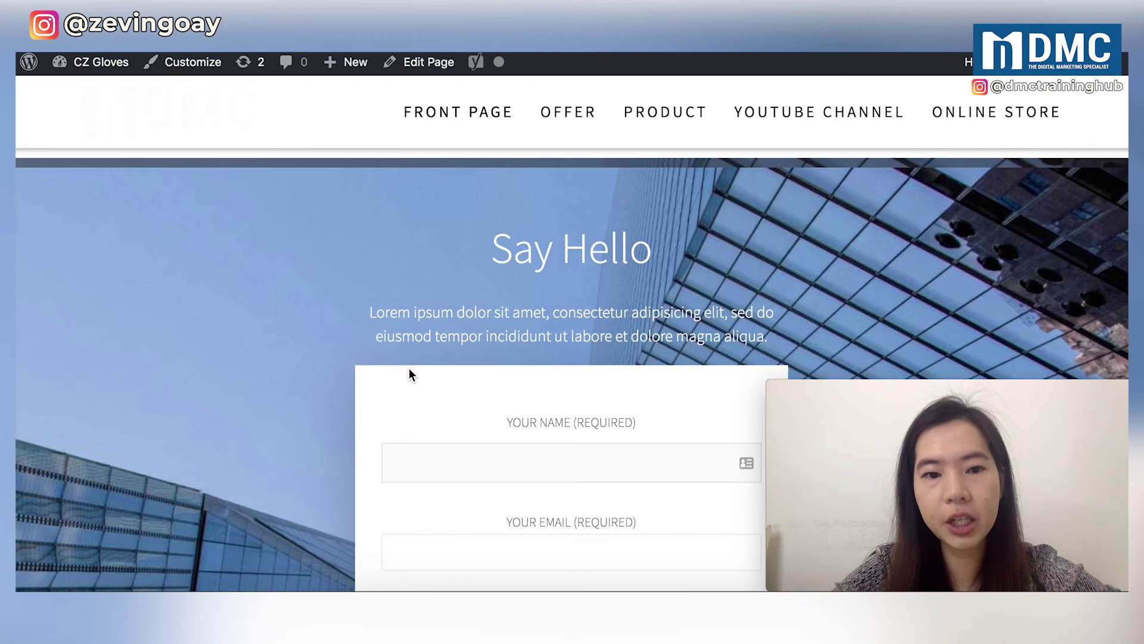
- Inspect the Say Hello heading's HTML in the browser's developer tools and resize the code area
{"action": "double_click", "coordinate": [514, 246]}
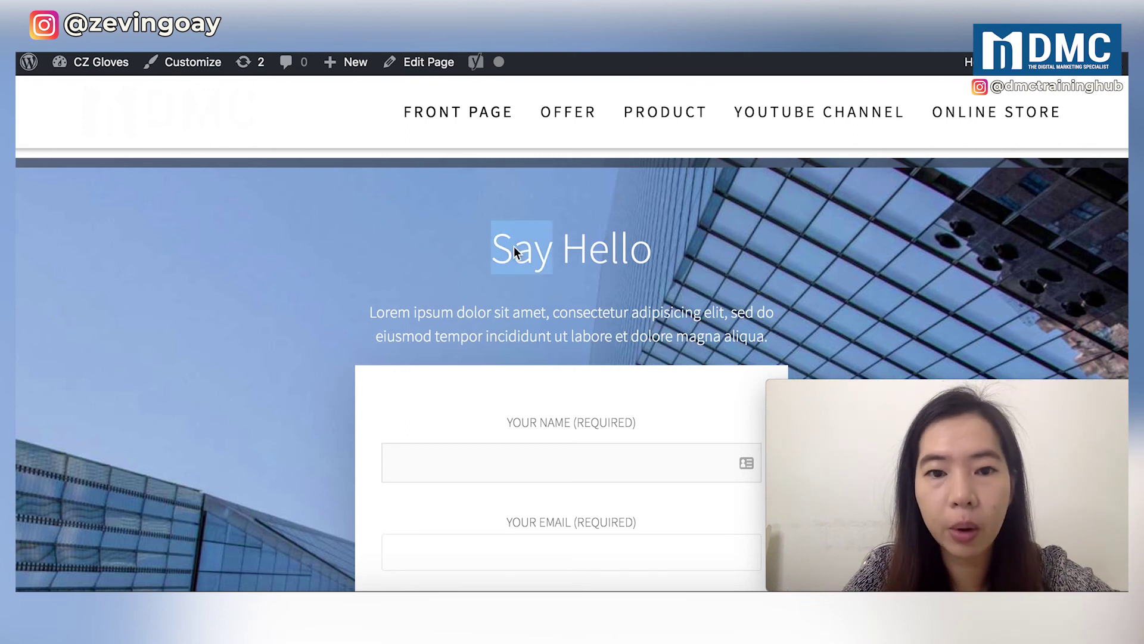
{"action": "right_click", "coordinate": [514, 245]}
{"action": "left_click", "coordinate": [596, 373]}
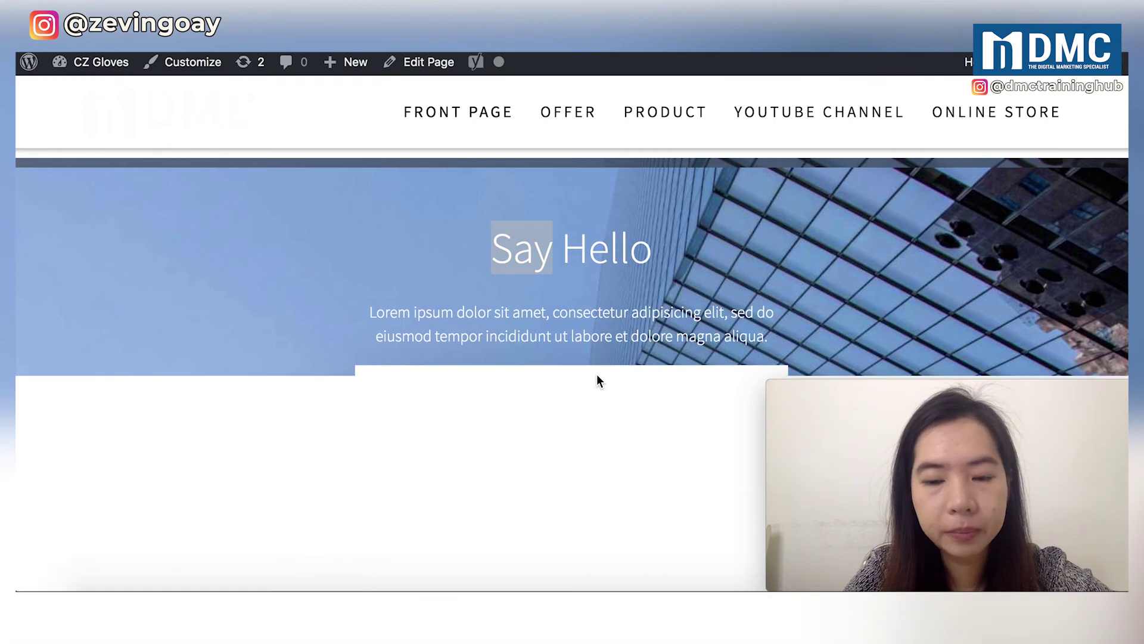
{"action": "left_click", "coordinate": [518, 255]}
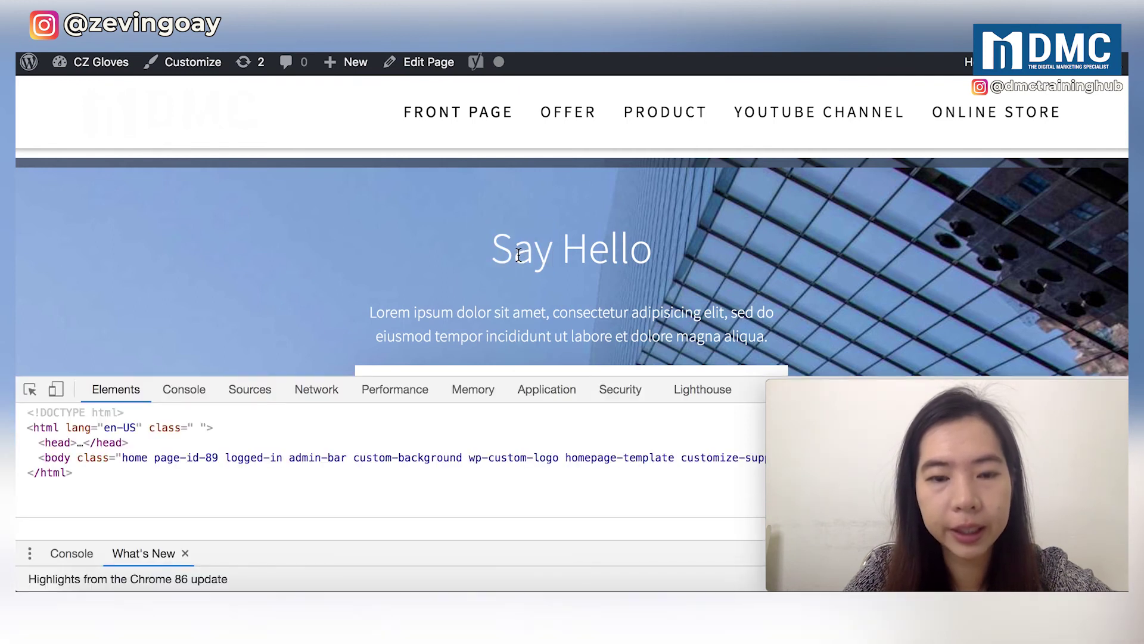
{"action": "right_click", "coordinate": [519, 255]}
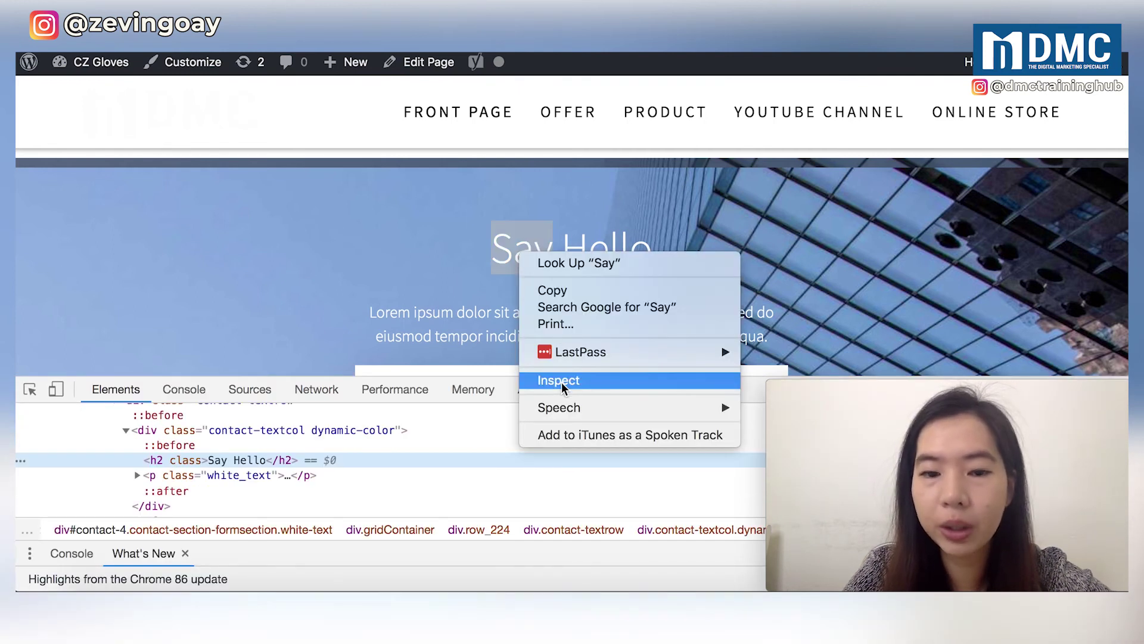
{"action": "left_click", "coordinate": [358, 463]}
{"action": "left_click_drag", "start_coordinate": [310, 376], "coordinate": [299, 294]}
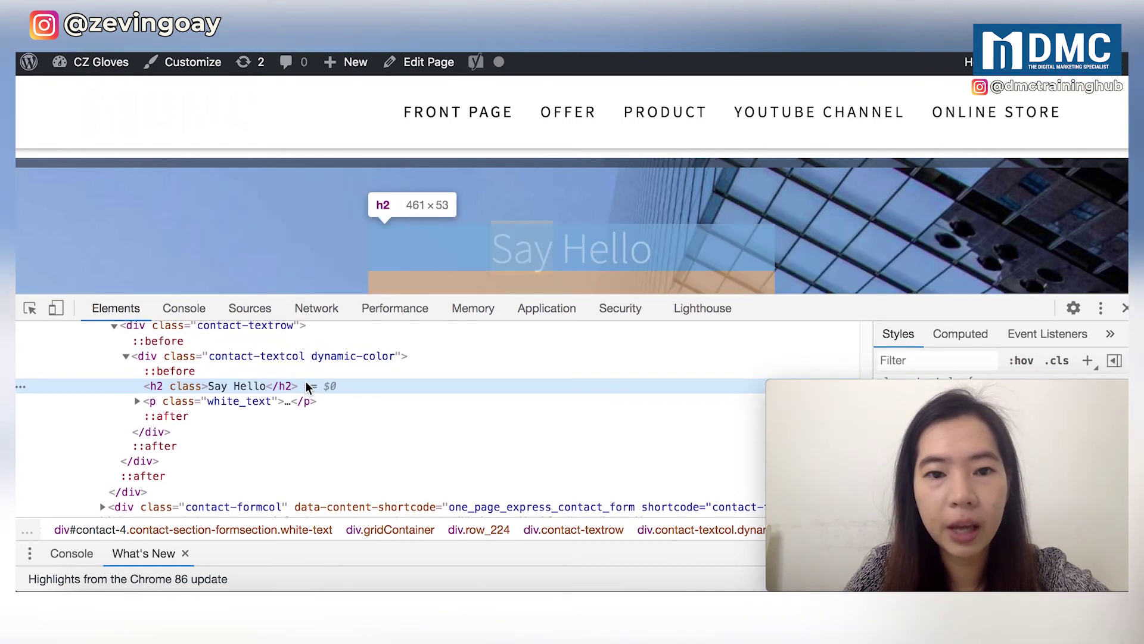
{"action": "scroll", "coordinate": [308, 387], "scroll_direction": "up", "scroll_amount": 1}
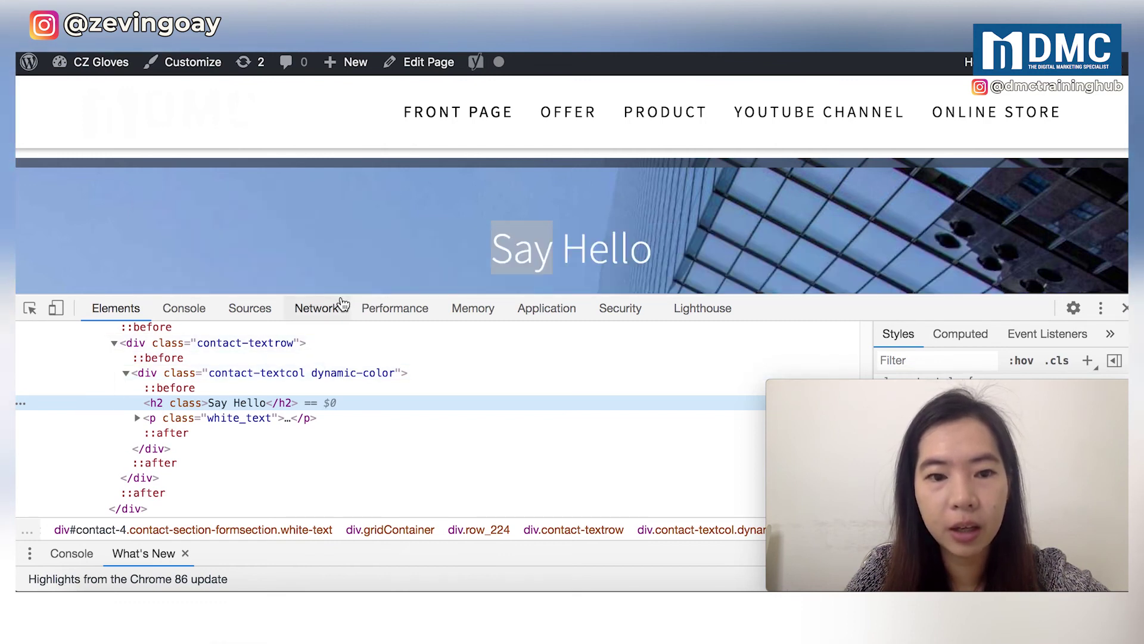
{"action": "left_click_drag", "start_coordinate": [338, 294], "coordinate": [340, 345]}
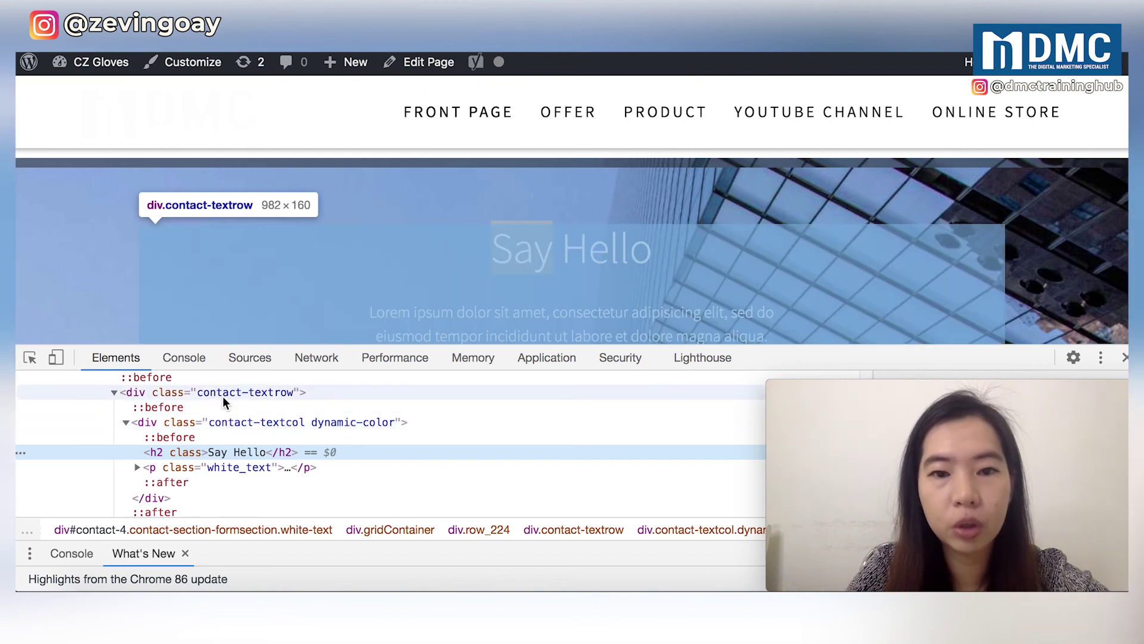
- Find the contact section's enclosing div above the Say Hello heading's code and copy its ID, contact-4
{"action": "scroll", "coordinate": [224, 403], "scroll_direction": "up", "scroll_amount": 1}
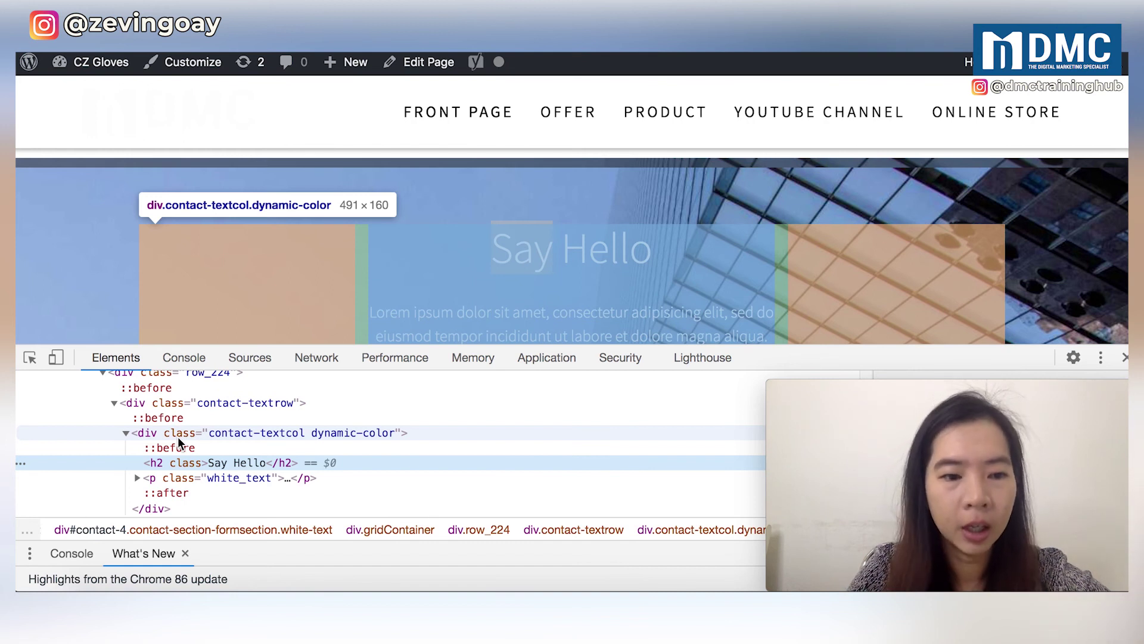
{"action": "scroll", "coordinate": [191, 437], "scroll_direction": "up", "scroll_amount": 3}
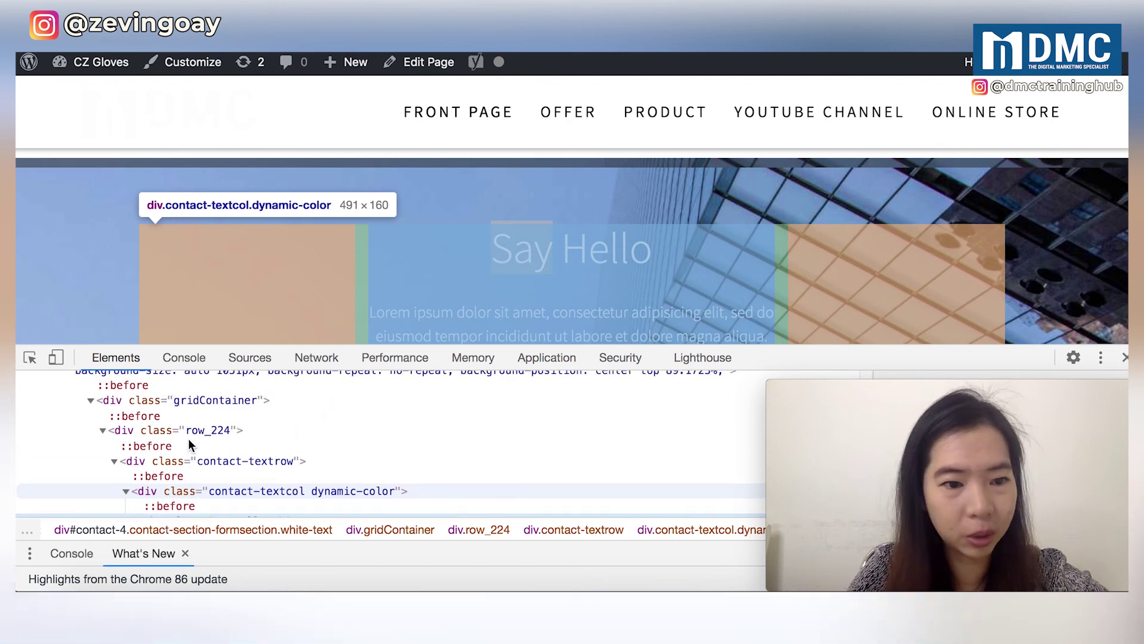
{"action": "scroll", "coordinate": [152, 413], "scroll_direction": "up", "scroll_amount": 2}
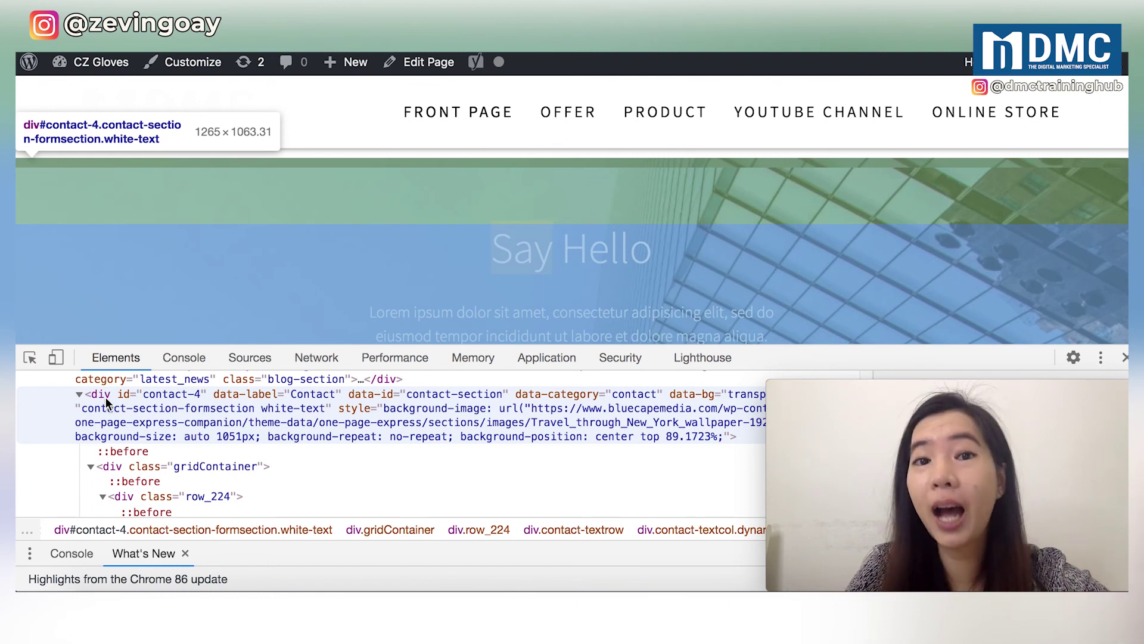
{"action": "scroll", "coordinate": [105, 397], "scroll_direction": "up", "scroll_amount": 1}
{"action": "left_click", "coordinate": [170, 399]}
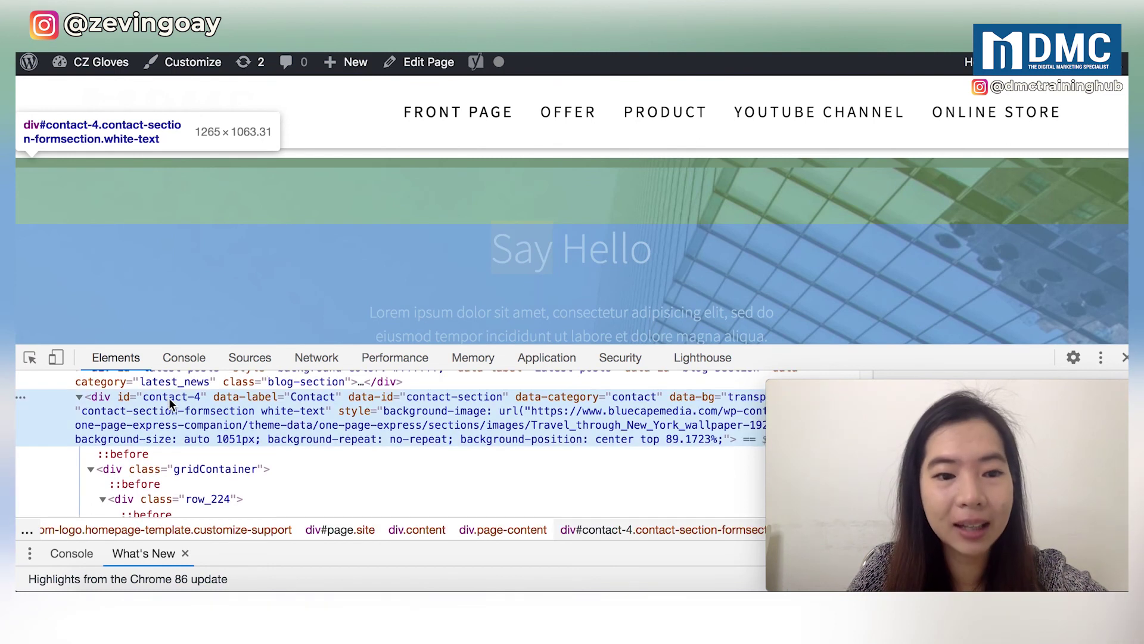
{"action": "double_click", "coordinate": [169, 398]}
{"action": "key", "text": "super+c"}
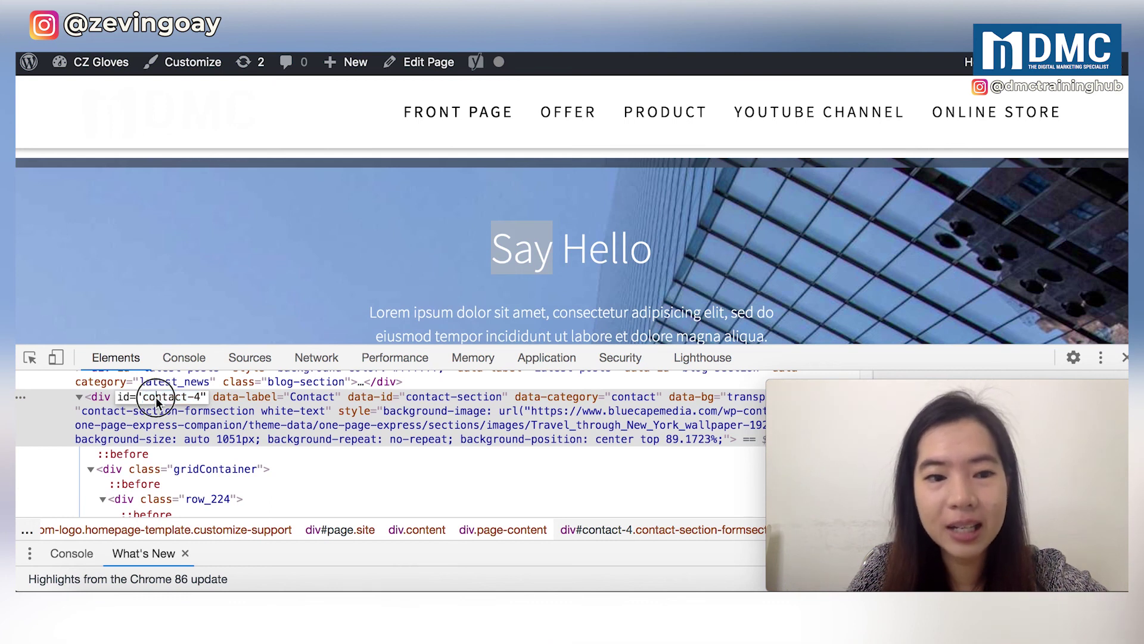
{"action": "left_click", "coordinate": [196, 397]}
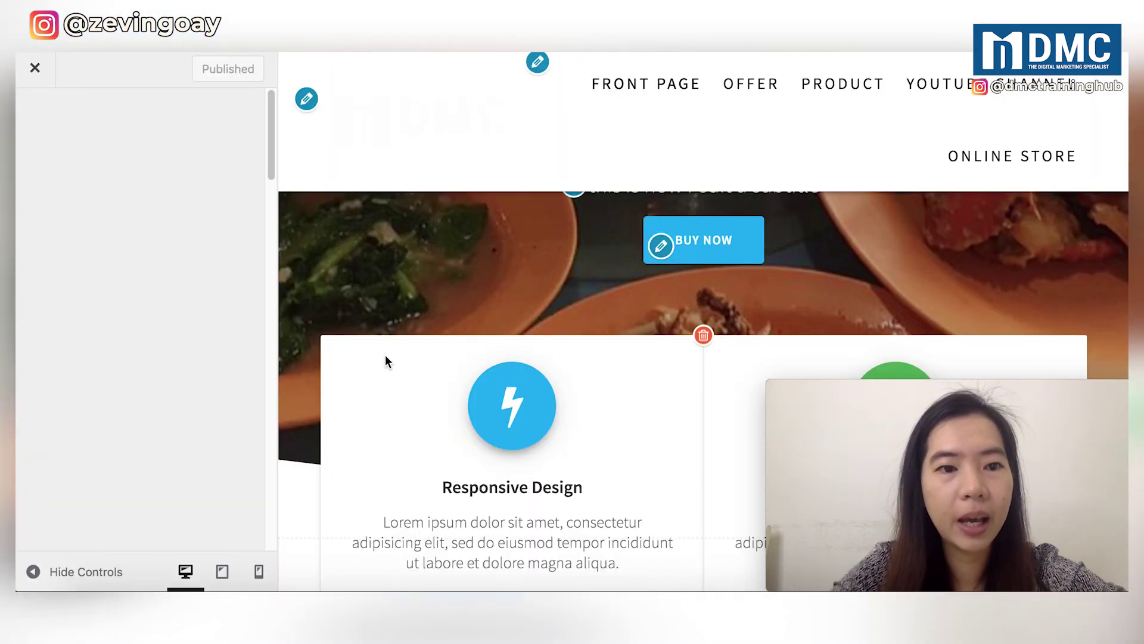
- In the Customizer, replace the section ID in the header BUY NOW button's URL with #contact-4
{"action": "scroll", "coordinate": [441, 219], "scroll_direction": "up", "scroll_amount": 4}
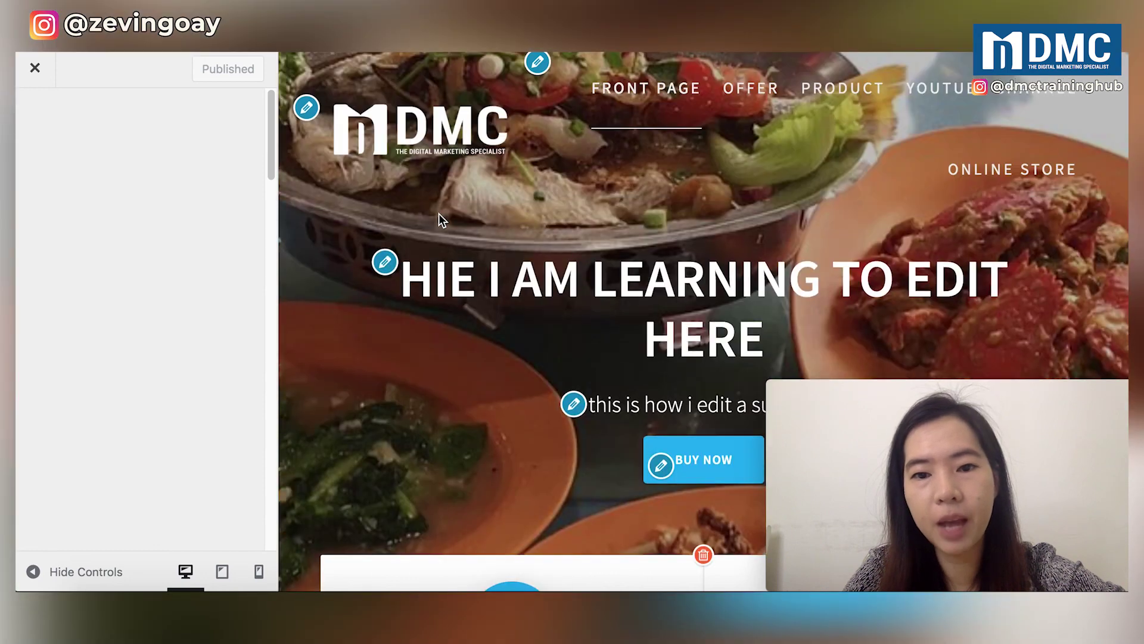
{"action": "left_click", "coordinate": [661, 465]}
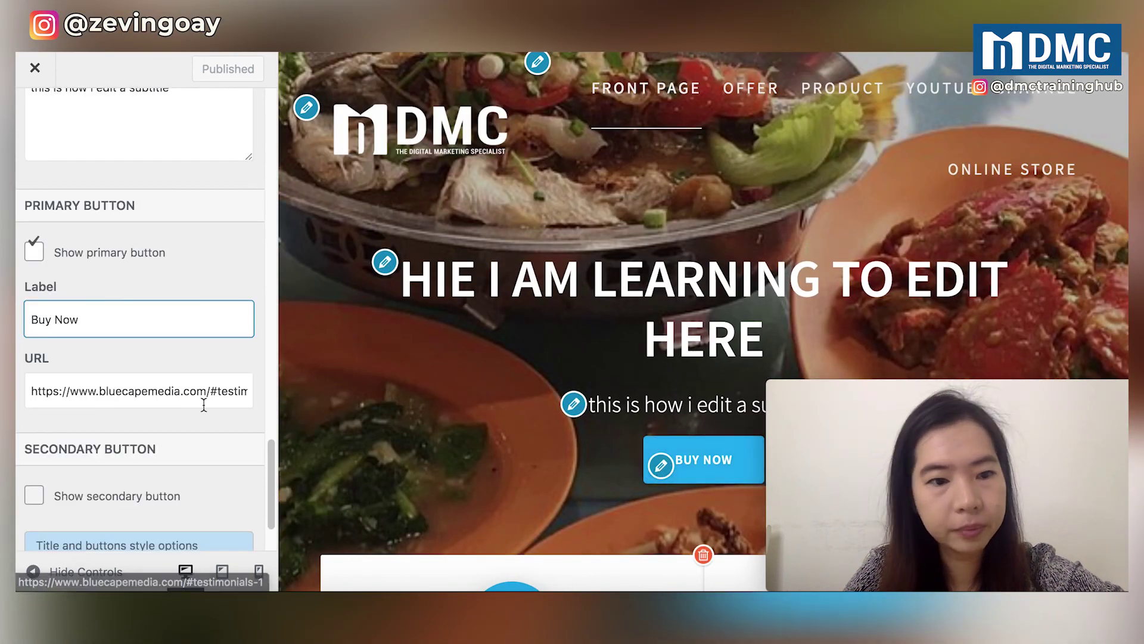
{"action": "left_click_drag", "start_coordinate": [211, 396], "coordinate": [342, 394]}
{"action": "key", "text": "BackSpace"}
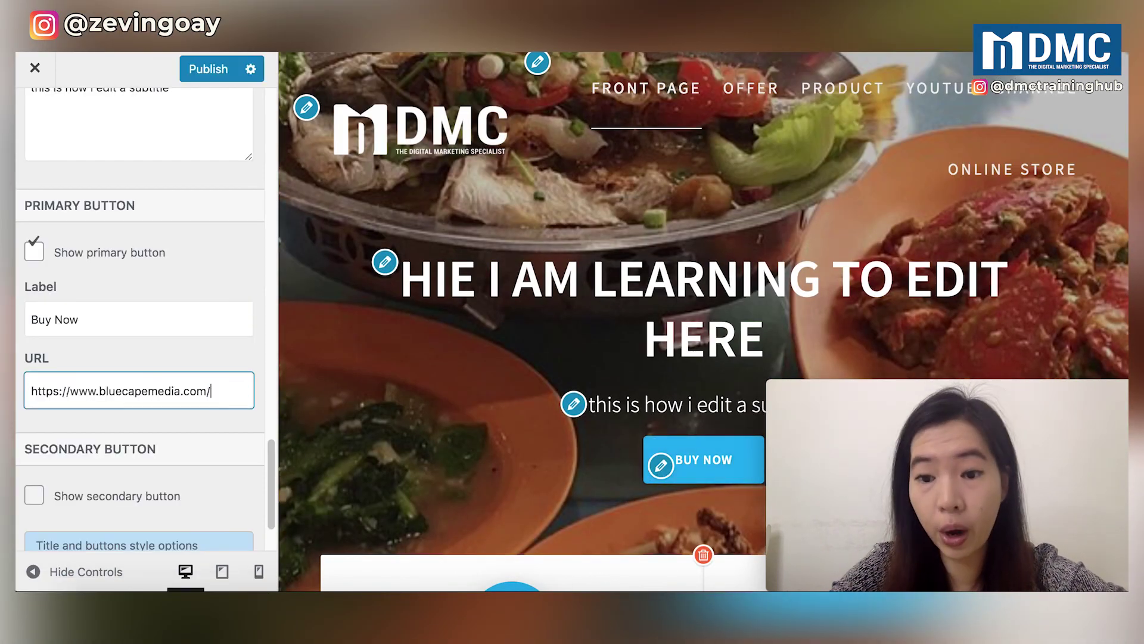
{"action": "type", "text": "#"}
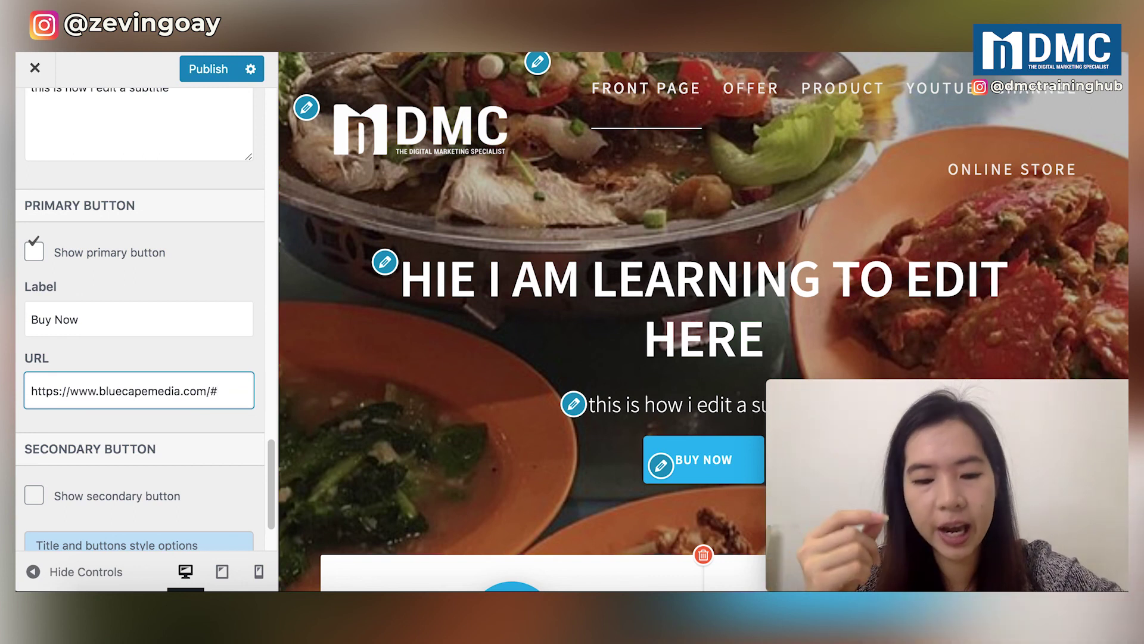
{"action": "key", "text": "super+v"}
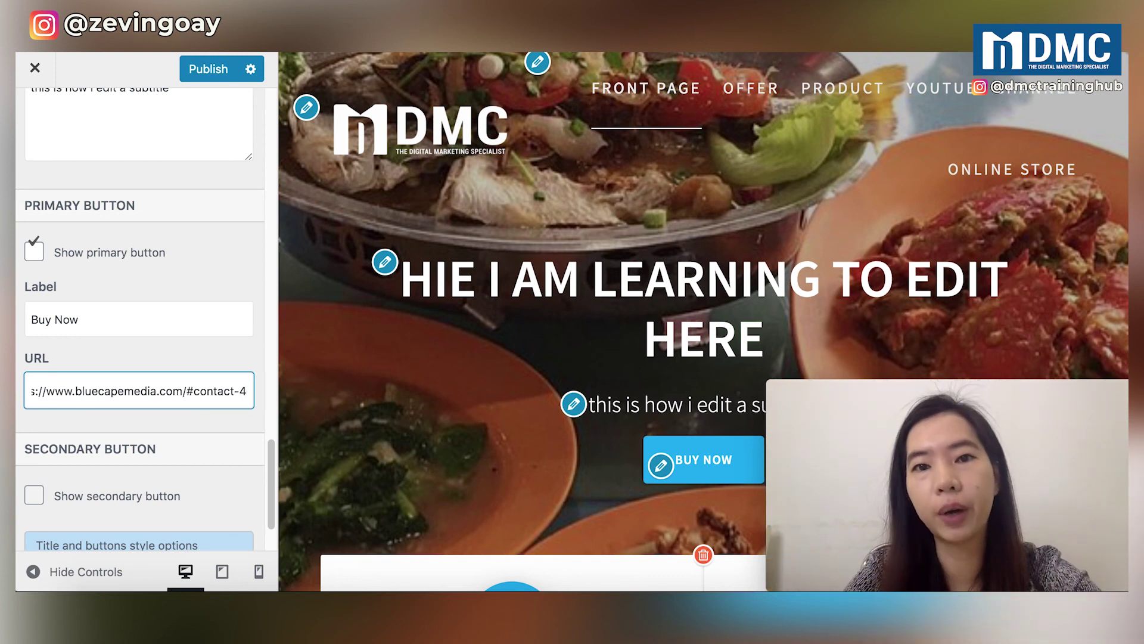